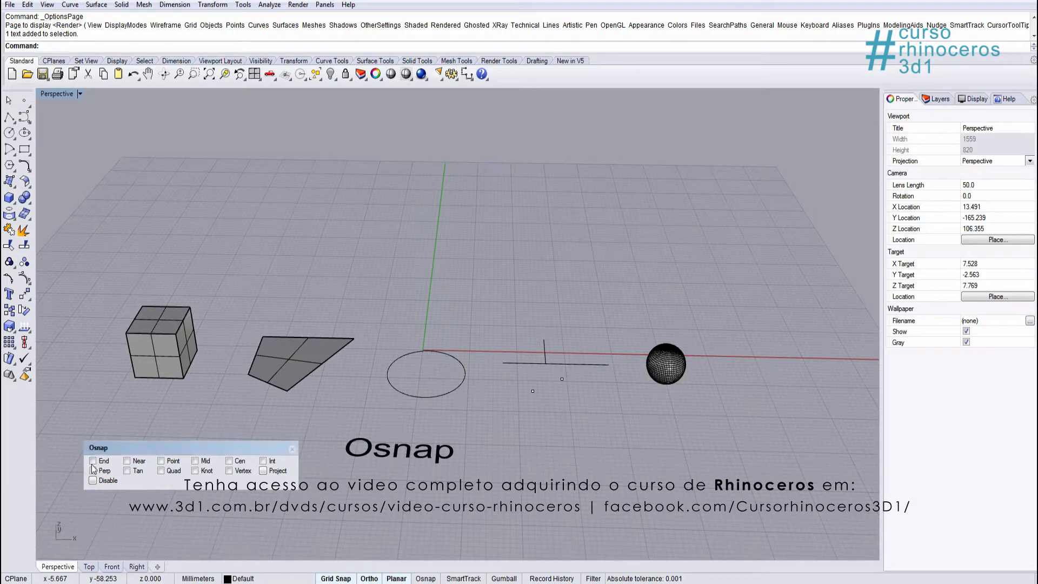
# - Dock the Osnap controls below the viewport and turn off Ortho and Grid Snap
pyautogui.moveTo(104, 451); pyautogui.dragTo(81, 562)
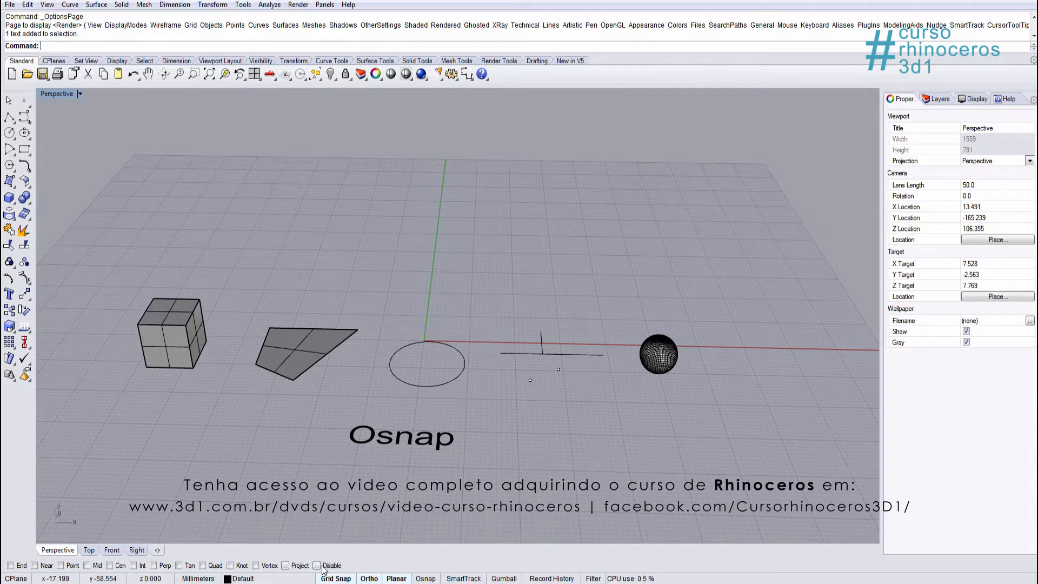
pyautogui.click(319, 565)
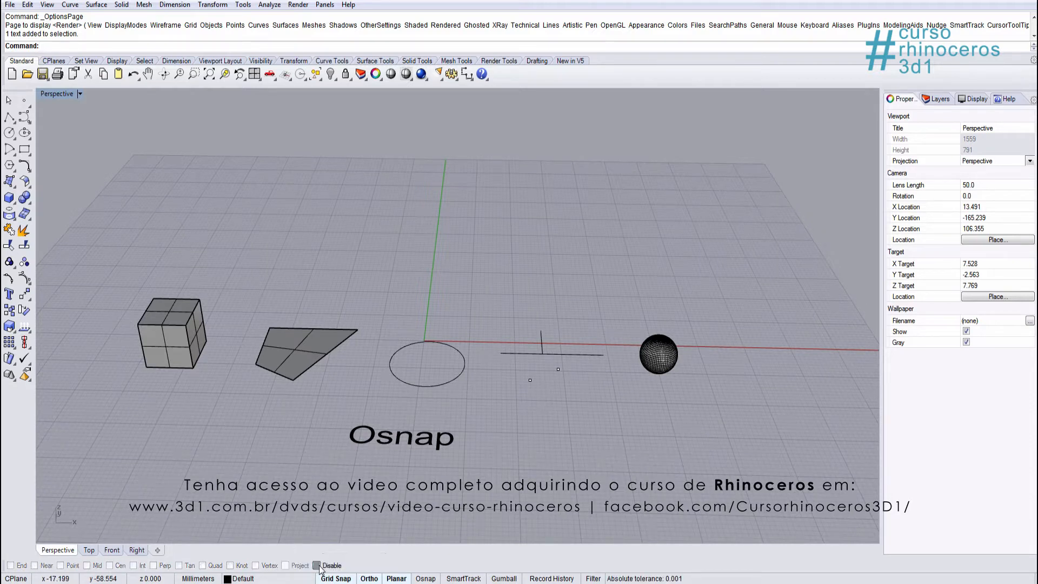
pyautogui.click(319, 565)
pyautogui.press('F6')
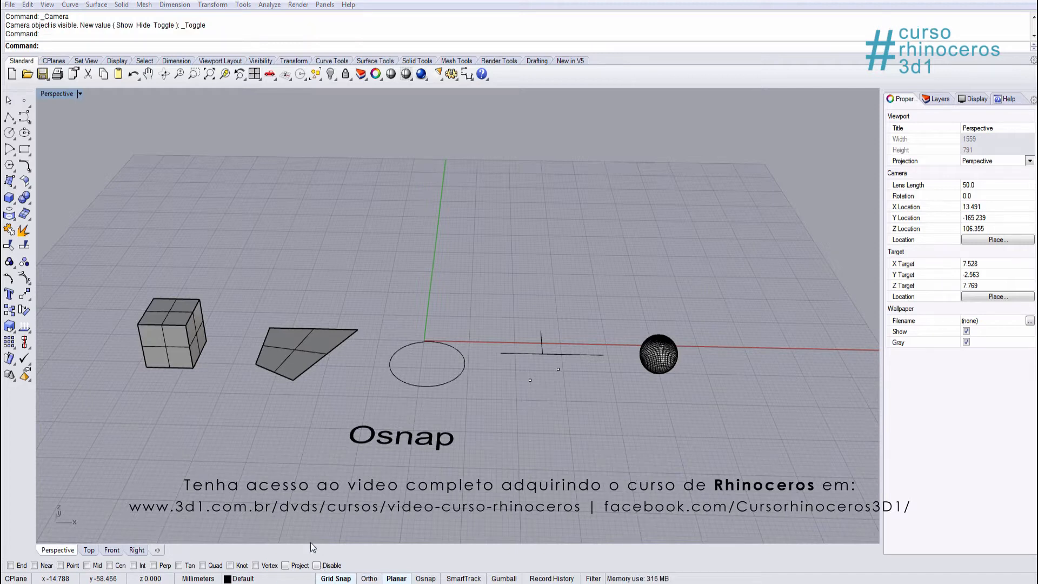
pyautogui.click(331, 580)
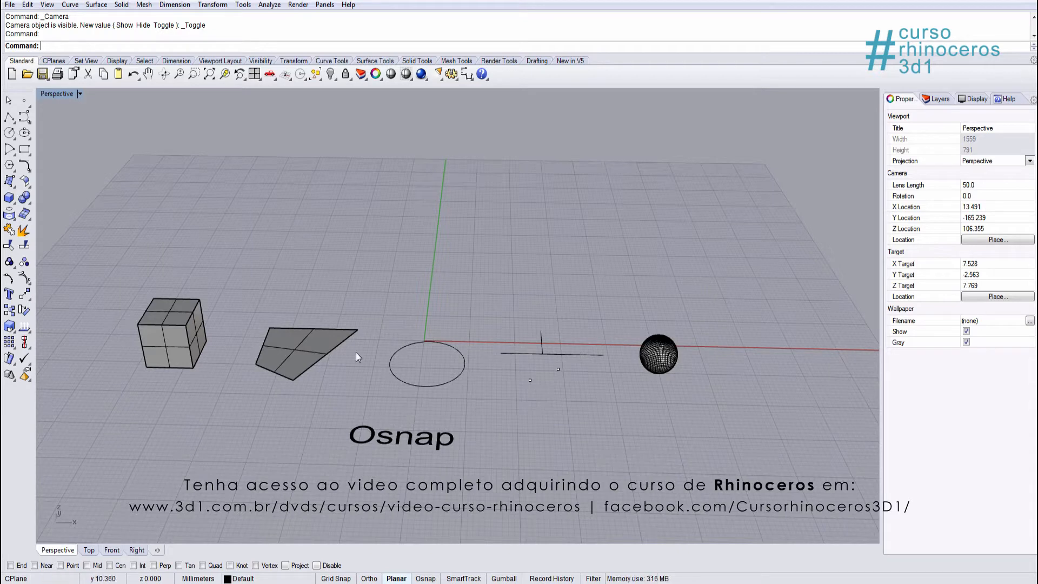
# - Enable the End object snap and start a polyline to test endpoint snapping on the box and the four-sided surface
pyautogui.scroll(4, 306, 489)
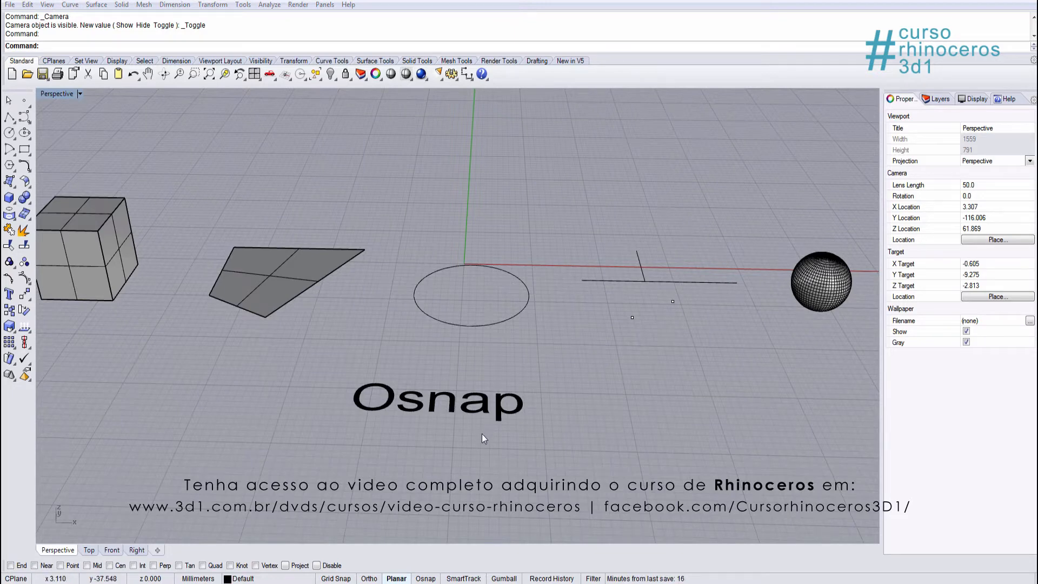
pyautogui.keyDown('shift'); pyautogui.moveTo(482, 433); pyautogui.dragTo(323, 529, button='right'); pyautogui.keyUp('shift')
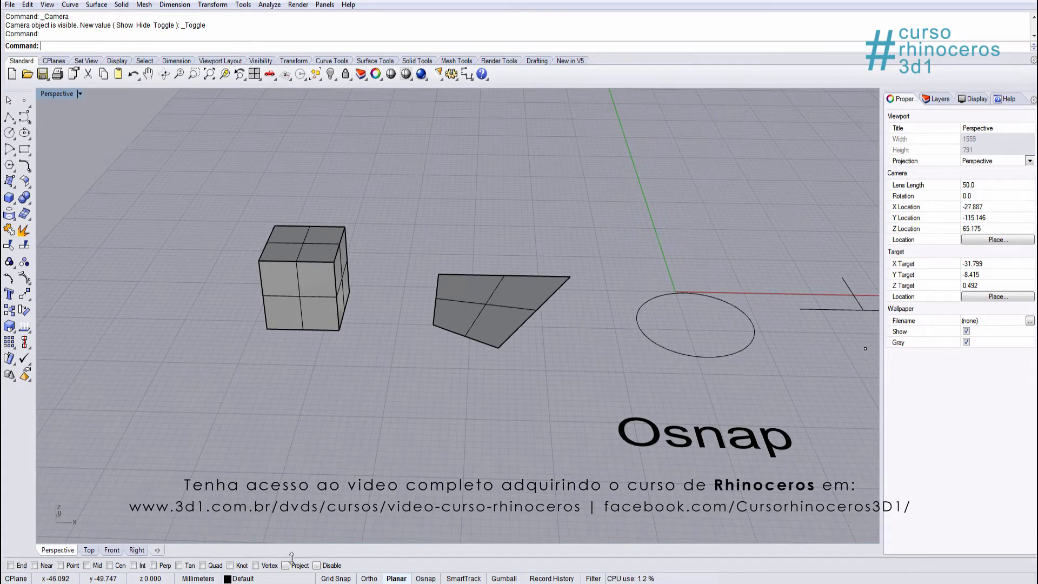
pyautogui.click(23, 566)
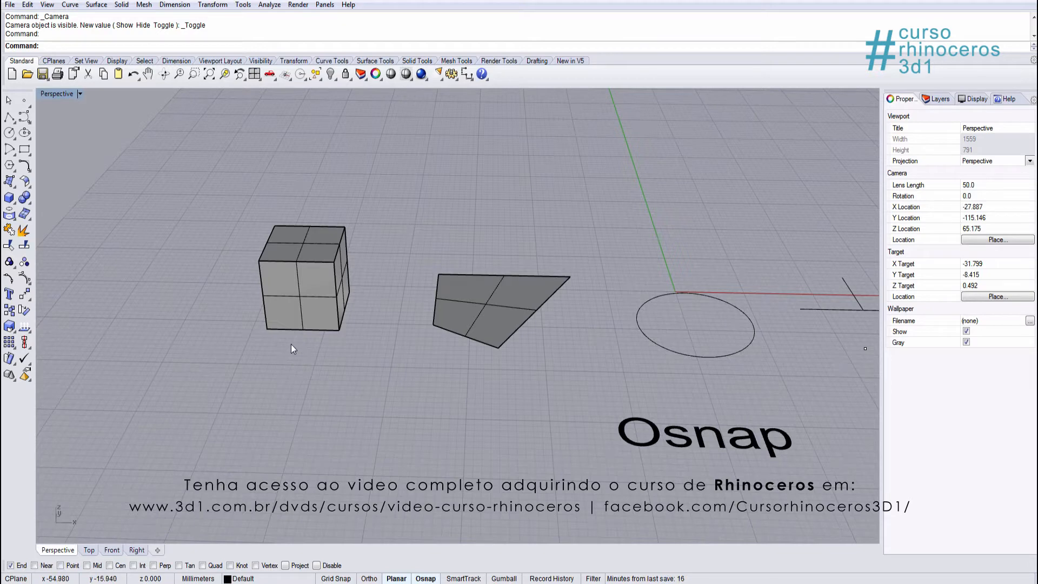
pyautogui.click(9, 116)
pyautogui.scroll(4, 325, 329)
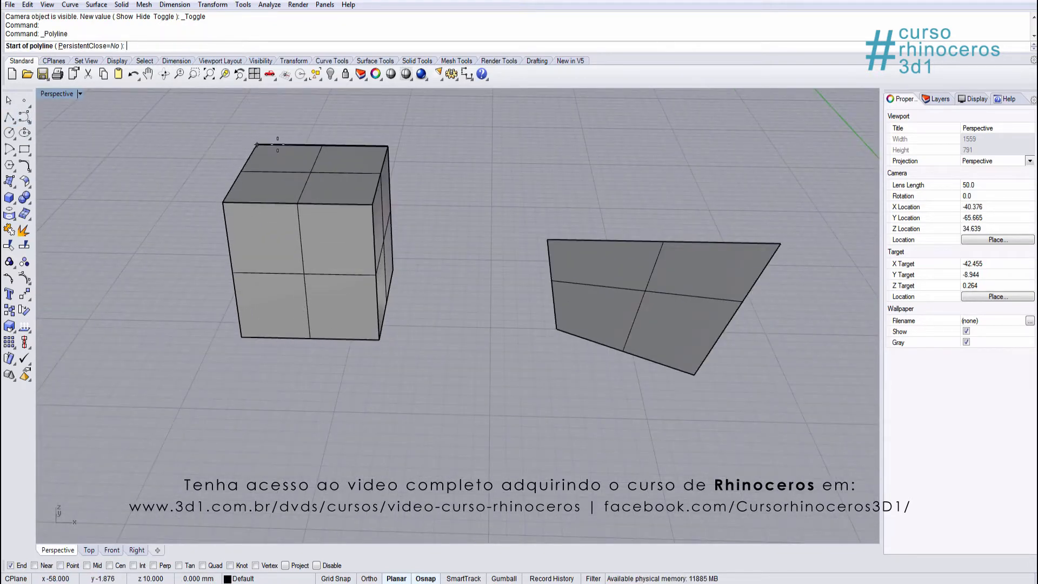
pyautogui.keyDown('shift'); pyautogui.moveTo(589, 371); pyautogui.dragTo(291, 369, button='right'); pyautogui.keyUp('shift')
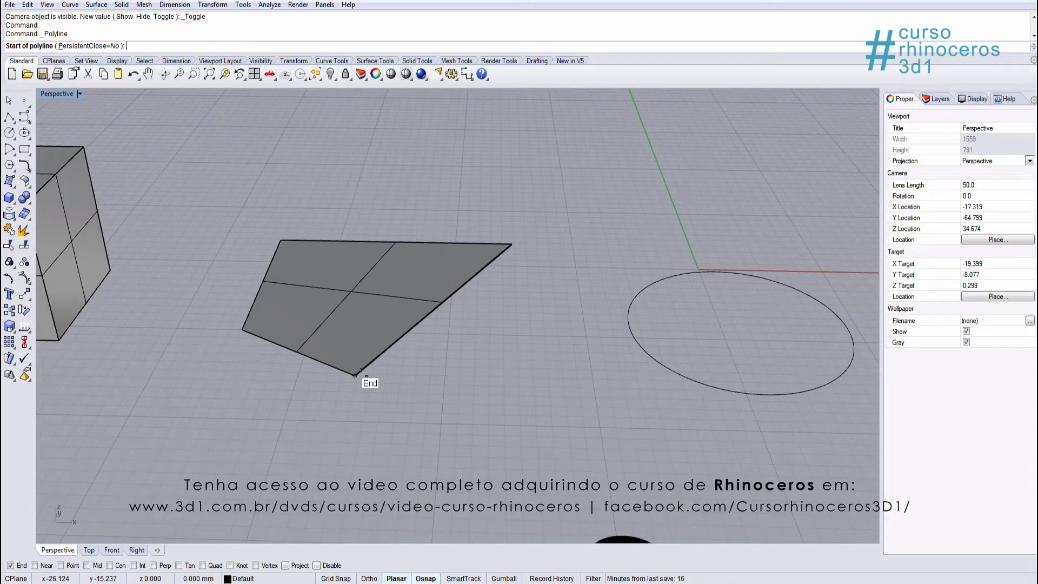
pyautogui.keyDown('shift'); pyautogui.moveTo(770, 363); pyautogui.dragTo(452, 369, button='right'); pyautogui.keyUp('shift')
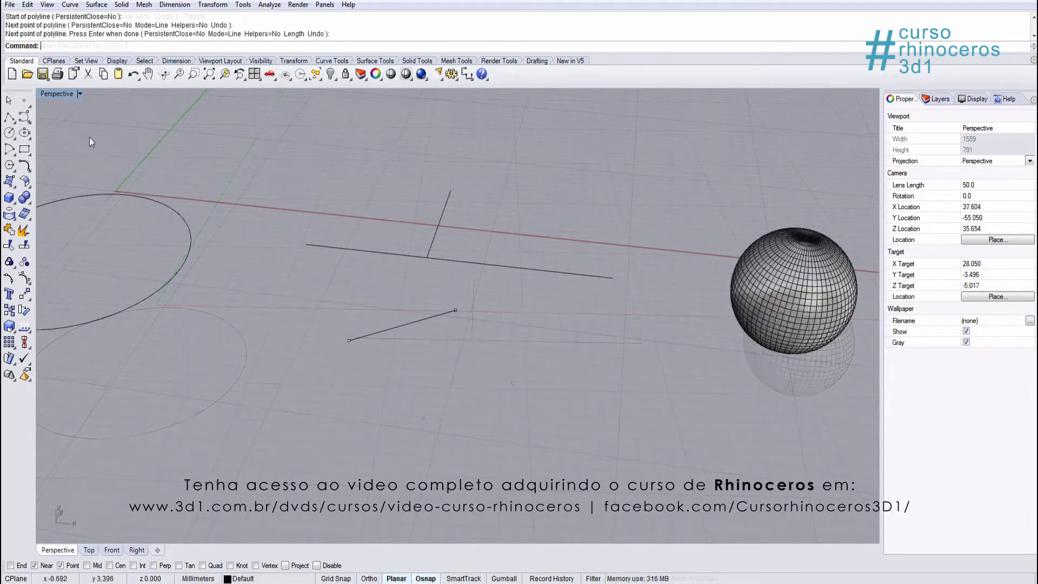
# - Place a point between the circle and the existing points, and connect it to the nearest existing point with a polyline segment
pyautogui.click(24, 100)
pyautogui.click(244, 294)
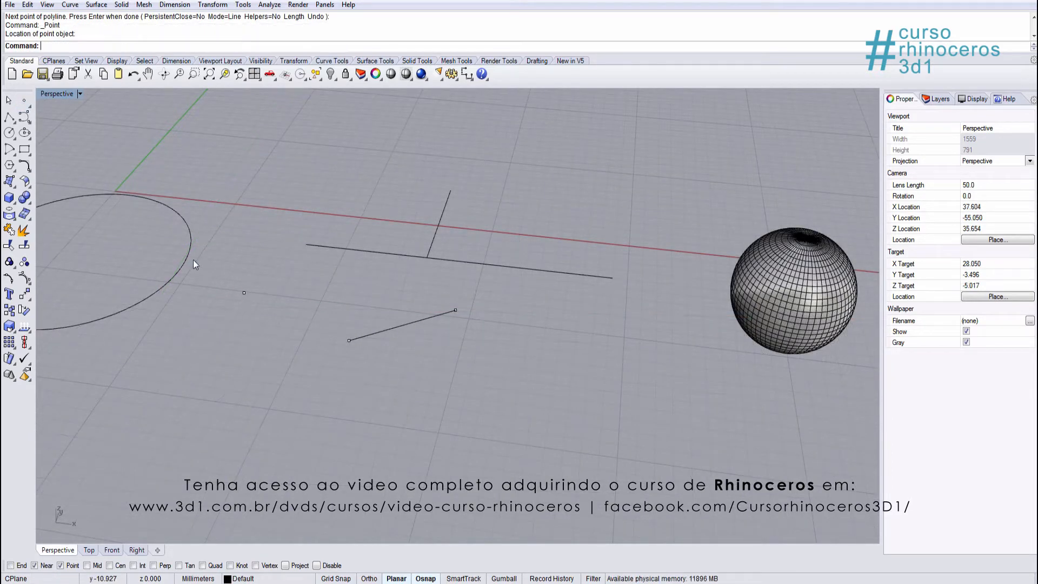
pyautogui.click(10, 117)
pyautogui.click(244, 293)
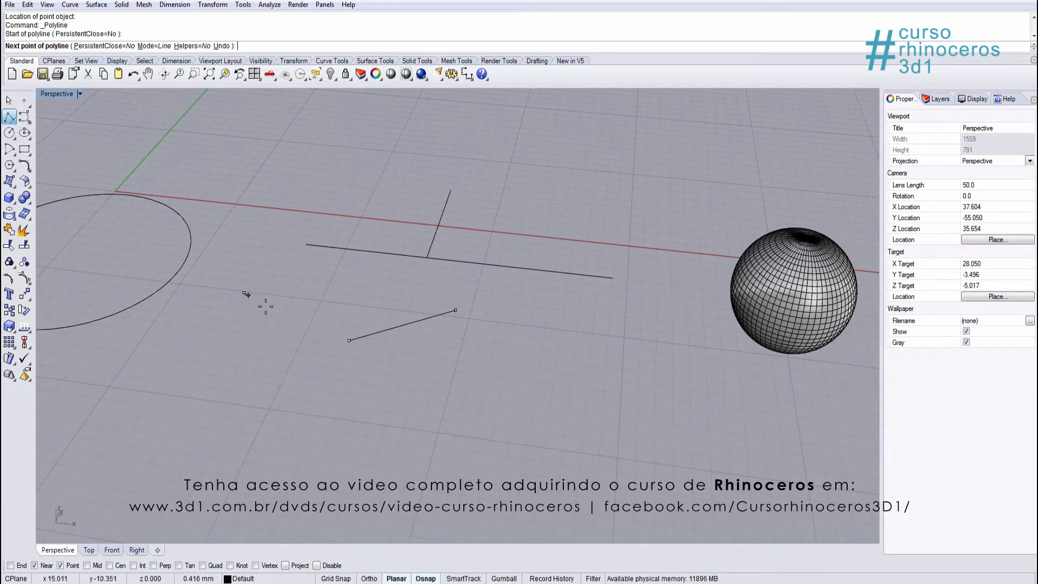
pyautogui.click(348, 340)
pyautogui.press('Return')
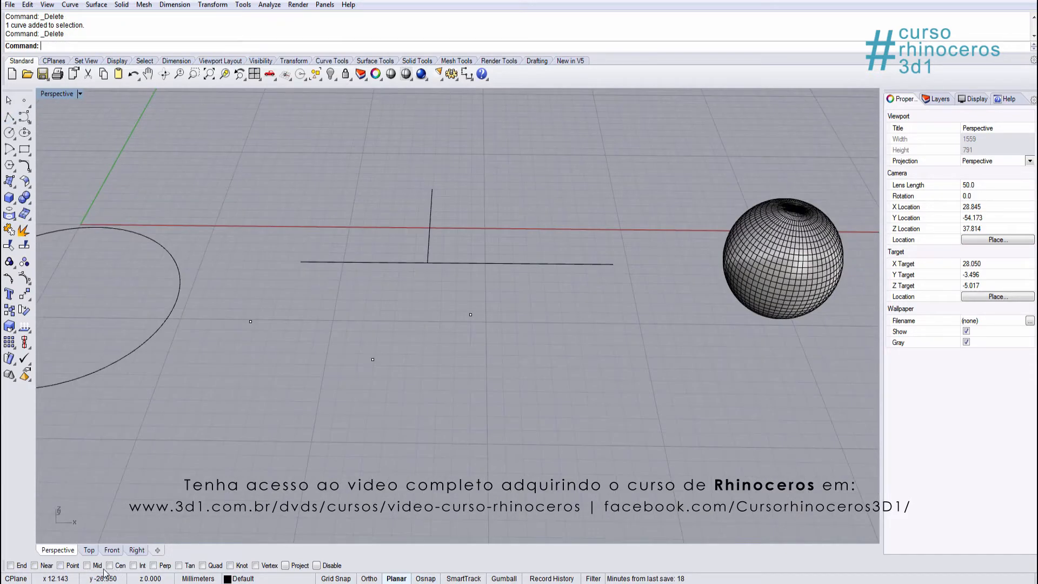
# - Enable the Mid object snap and draw a single-segment polyline from the midpoint of the short line to a free point
pyautogui.click(94, 568)
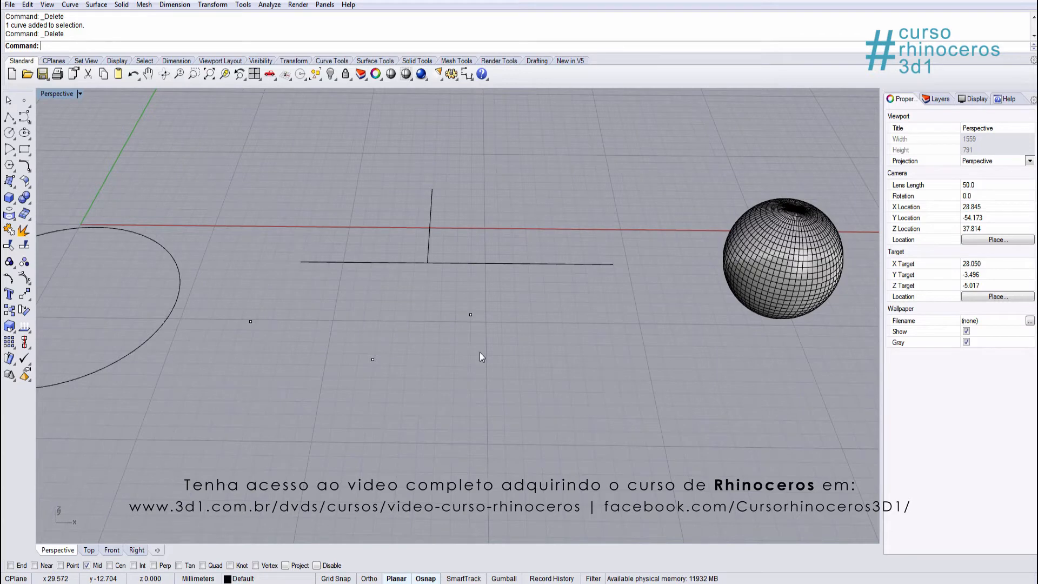
pyautogui.click(9, 117)
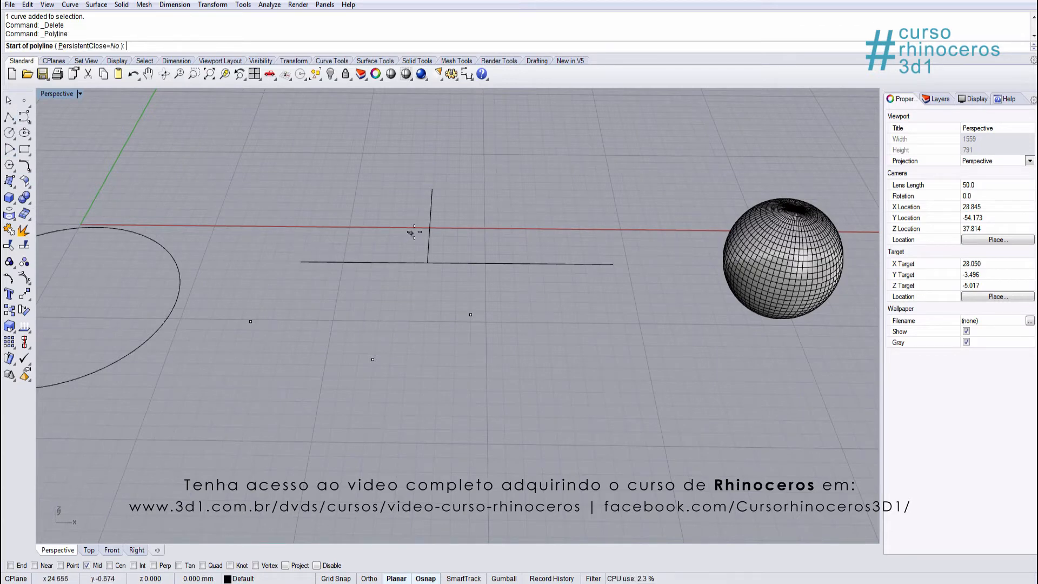
pyautogui.moveTo(429, 226); pyautogui.dragTo(471, 227, button='right')
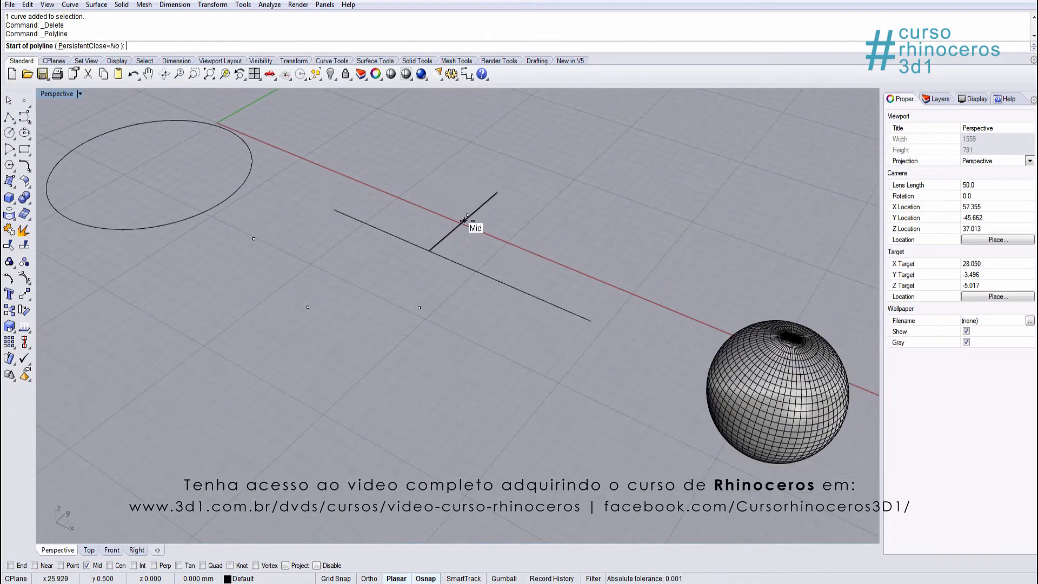
pyautogui.click(465, 221)
pyautogui.click(587, 216)
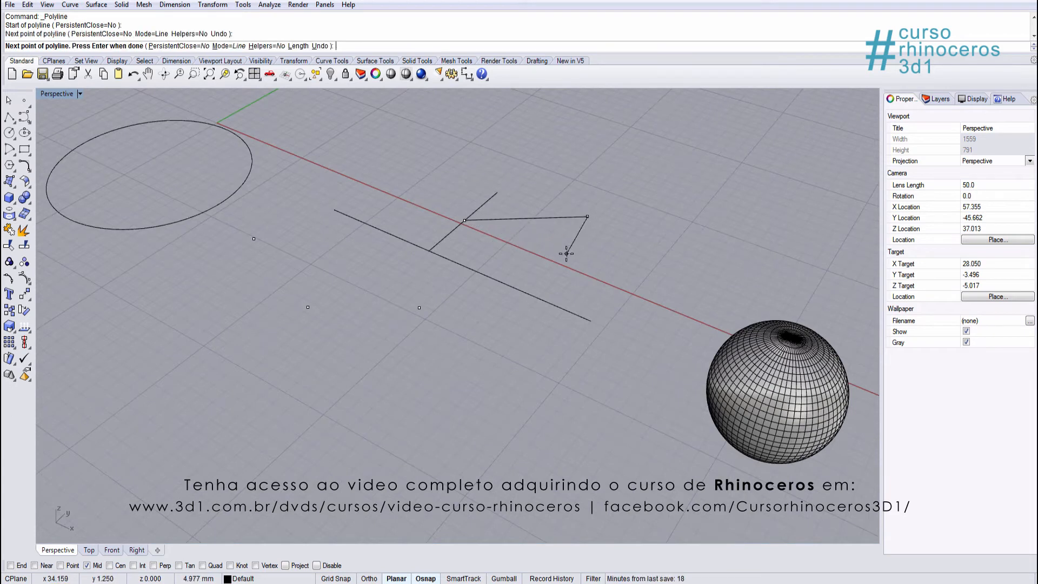
pyautogui.press('Return')
# - Draw another single-segment polyline from the midpoint of the long line to a free point near the red axis
pyautogui.press('Return')
pyautogui.press('Return')
pyautogui.press('Return')
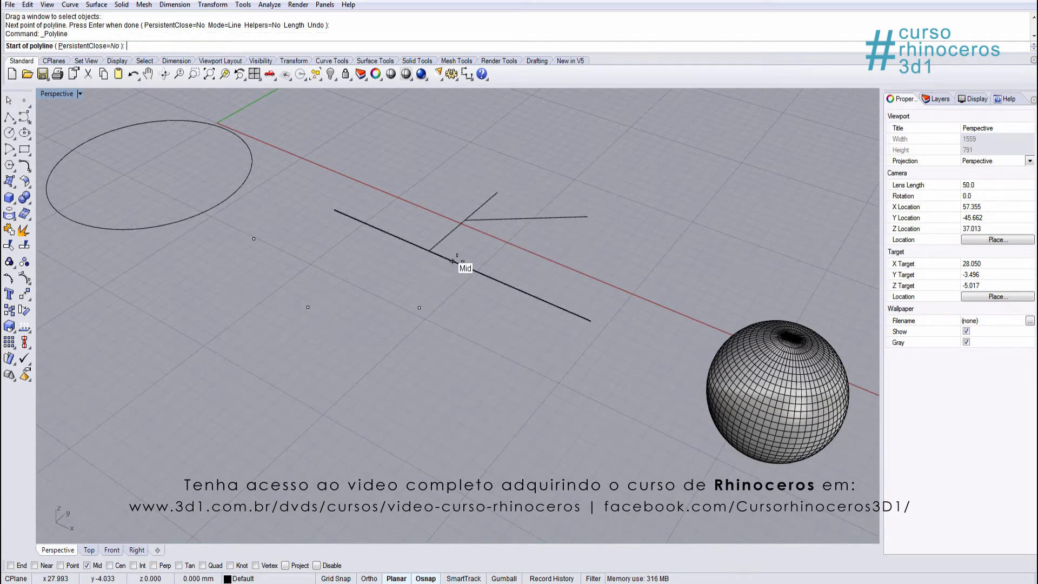
pyautogui.click(453, 262)
pyautogui.click(530, 248)
pyautogui.press('Return')
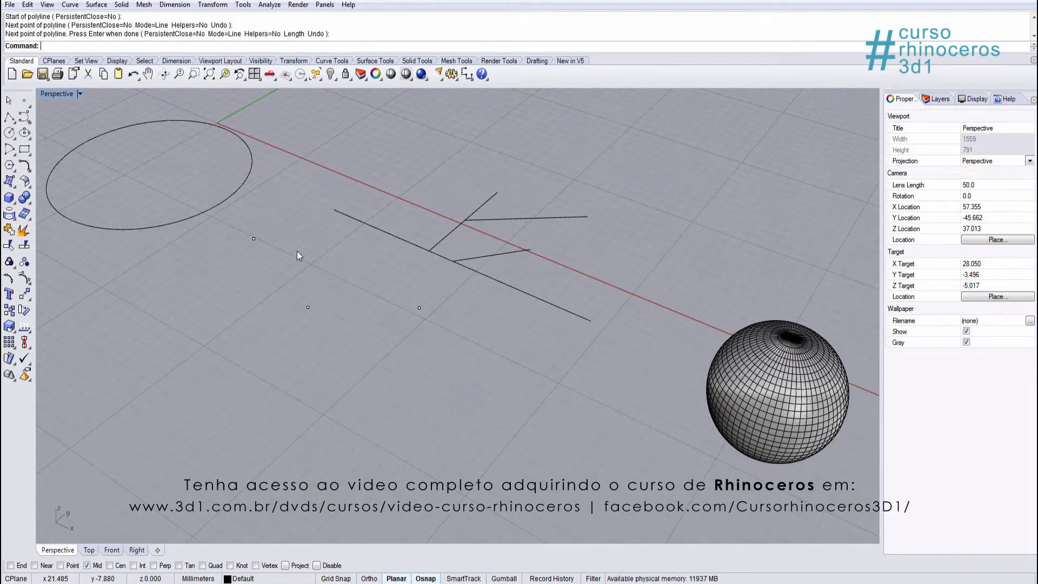
# - Restart the Polyline command and test midpoint snapping on the edges of the four-sided surface
pyautogui.press('Return')
pyautogui.keyDown('shift'); pyautogui.moveTo(178, 119); pyautogui.dragTo(302, 219, button='right'); pyautogui.keyUp('shift')
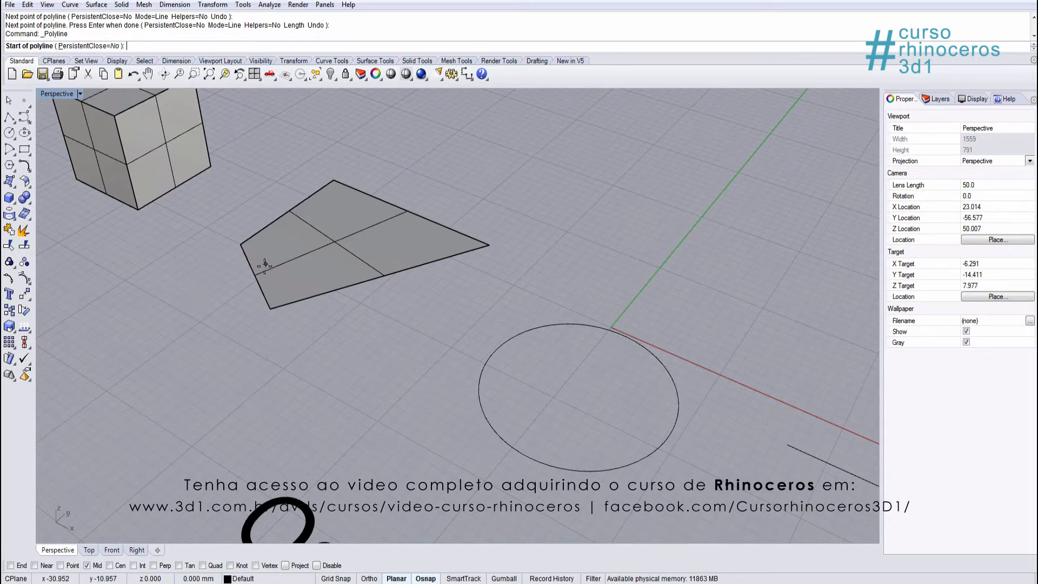
pyautogui.keyDown('shift'); pyautogui.moveTo(289, 286); pyautogui.dragTo(351, 359, button='right'); pyautogui.keyUp('shift')
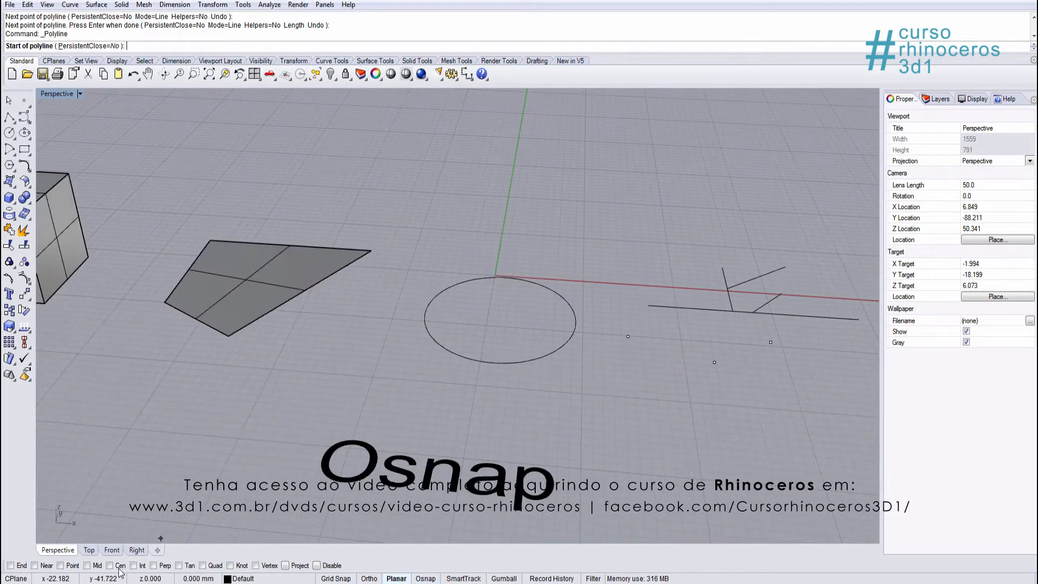
# - Enable the Cen object snap and test snapping to the circle's center
pyautogui.click(119, 566)
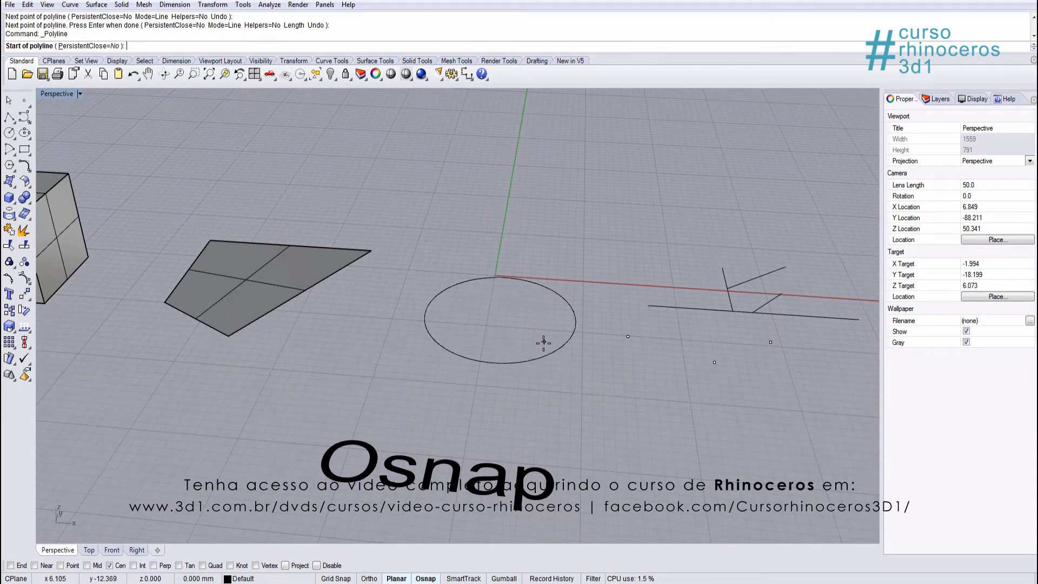
pyautogui.scroll(3, 549, 355)
pyautogui.scroll(3, 546, 357)
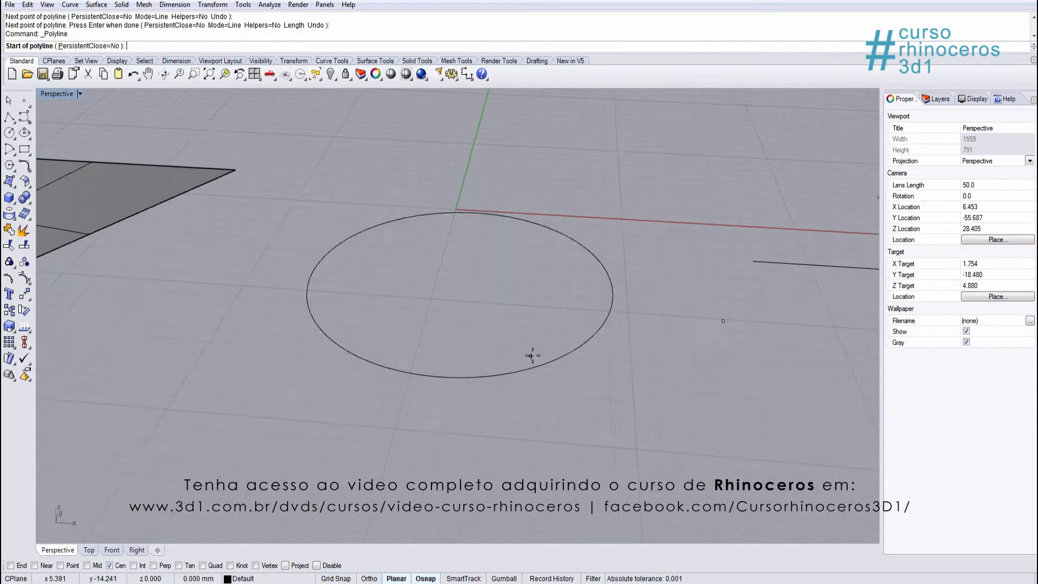
# - Test Int snapping where the short line and the slanted line meet the long line
pyautogui.scroll(3, 533, 355)
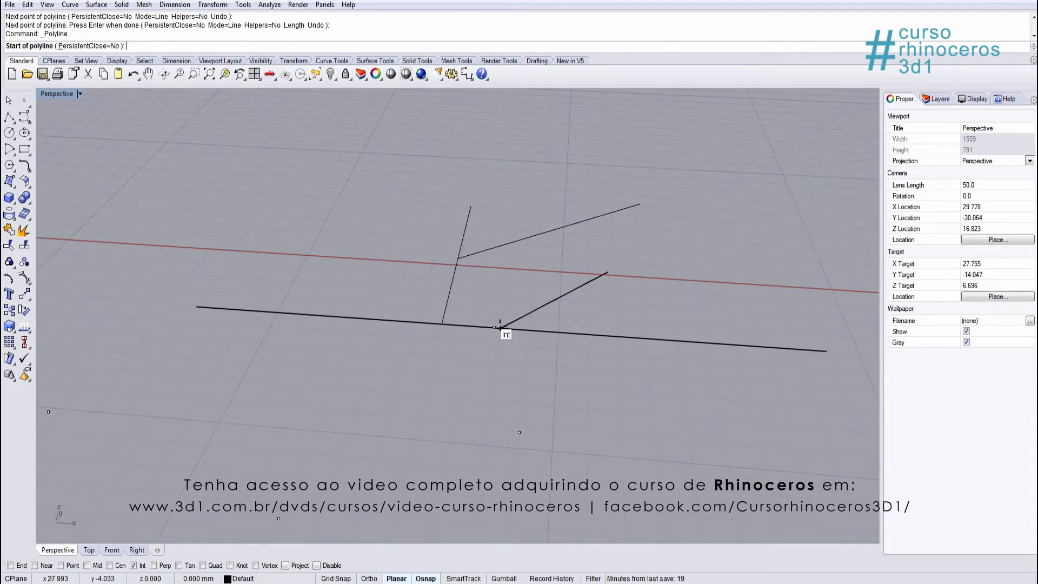
pyautogui.scroll(3, 471, 325)
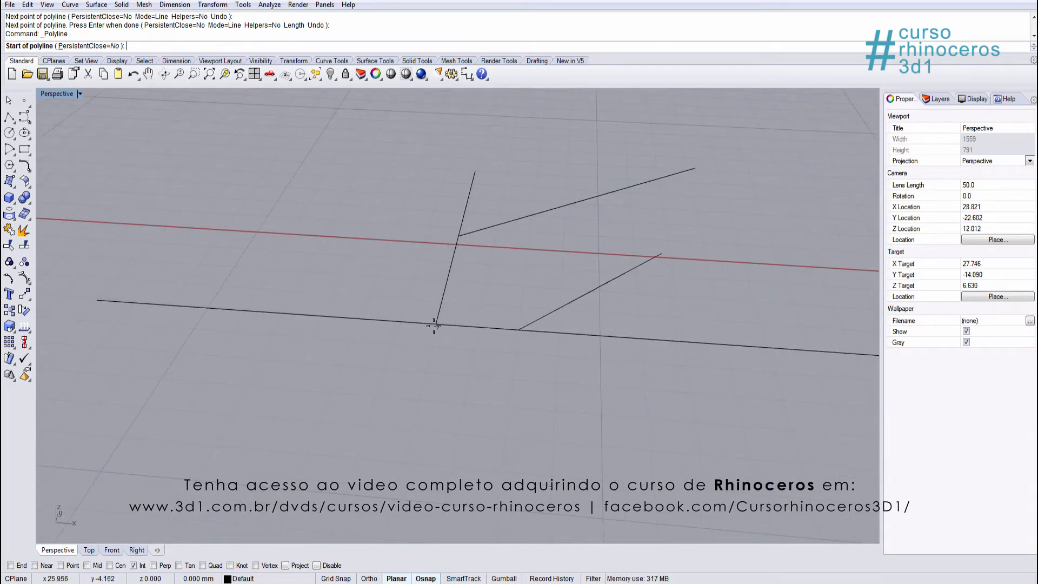
pyautogui.moveTo(462, 329); pyautogui.dragTo(536, 325, button='right')
pyautogui.keyDown('ctrl'); pyautogui.moveTo(596, 248); pyautogui.dragTo(581, 117, button='right'); pyautogui.keyUp('ctrl')
pyautogui.scroll(-8, 597, 226)
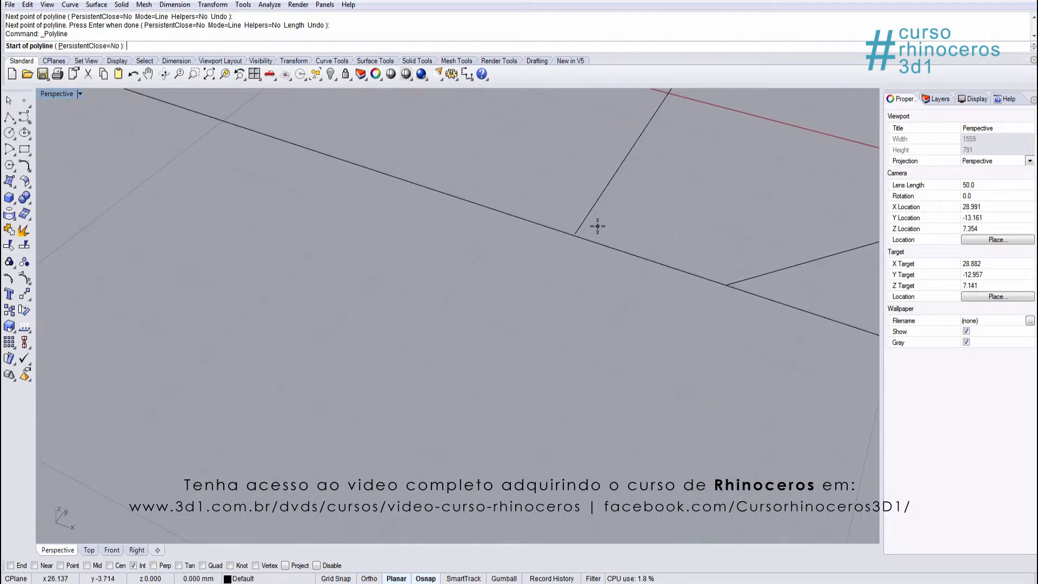
# - Cancel the polyline, zoom to the selected short line with ZS and examine where it meets the long line
pyautogui.press('Escape')
pyautogui.click(318, 155)
pyautogui.write('ZS')
pyautogui.press('Return')
pyautogui.press('Escape')
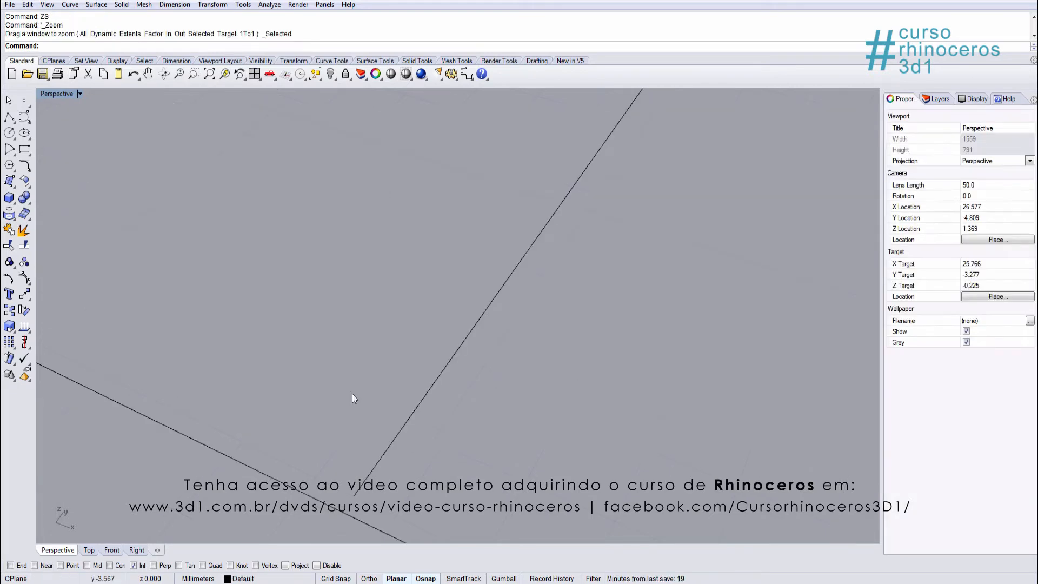
pyautogui.keyDown('ctrl'); pyautogui.moveTo(449, 299); pyautogui.dragTo(469, 394, button='right'); pyautogui.keyUp('ctrl')
pyautogui.keyDown('shift'); pyautogui.moveTo(539, 186); pyautogui.dragTo(438, 471, button='right'); pyautogui.keyUp('shift')
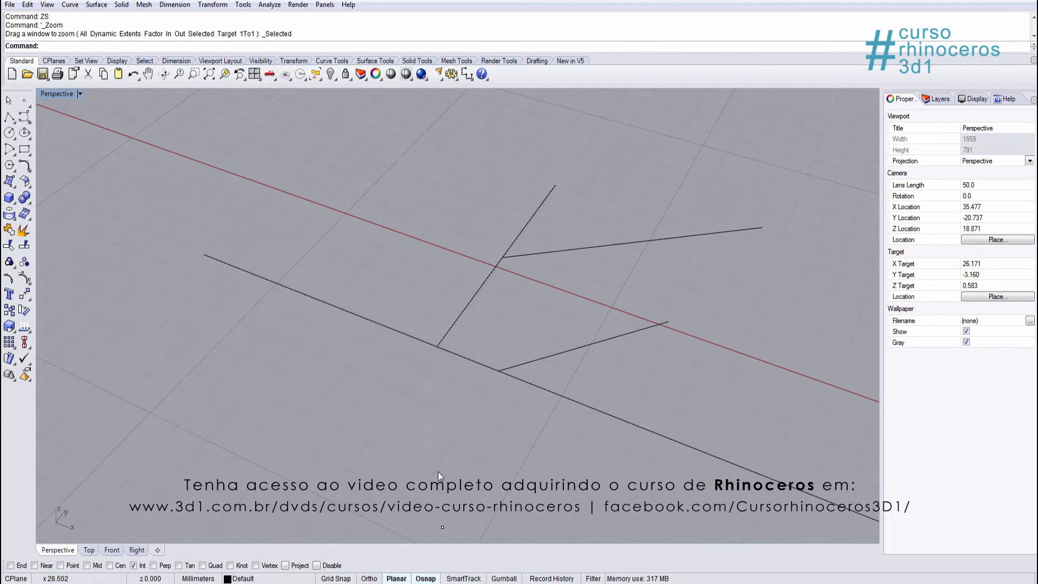
# - Replace the Int snap with Perp and draw a polyline segment from a free point beside the long line perpendicular to the circle
pyautogui.click(142, 566)
pyautogui.click(154, 566)
pyautogui.click(9, 117)
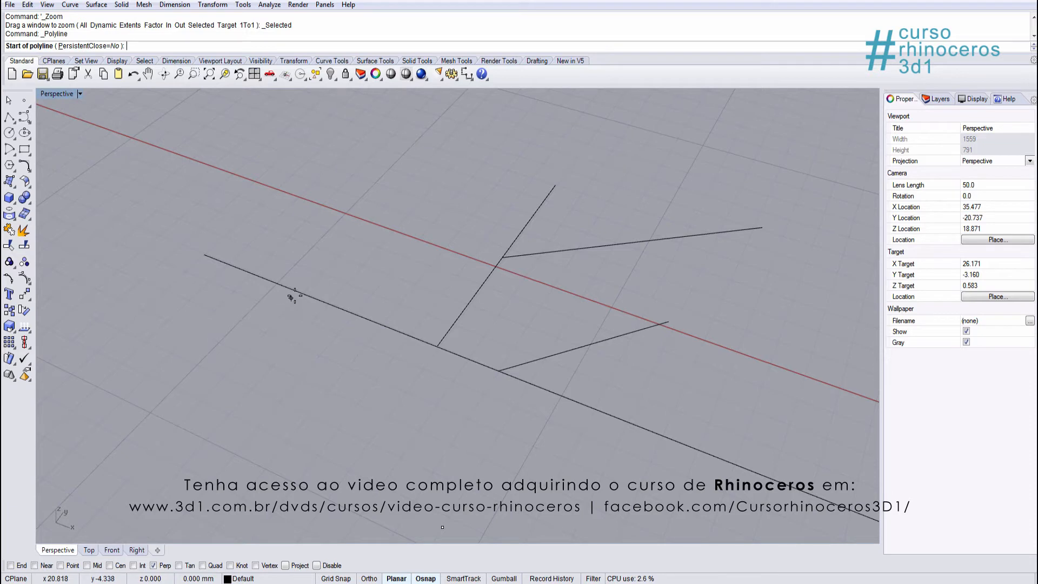
pyautogui.click(250, 385)
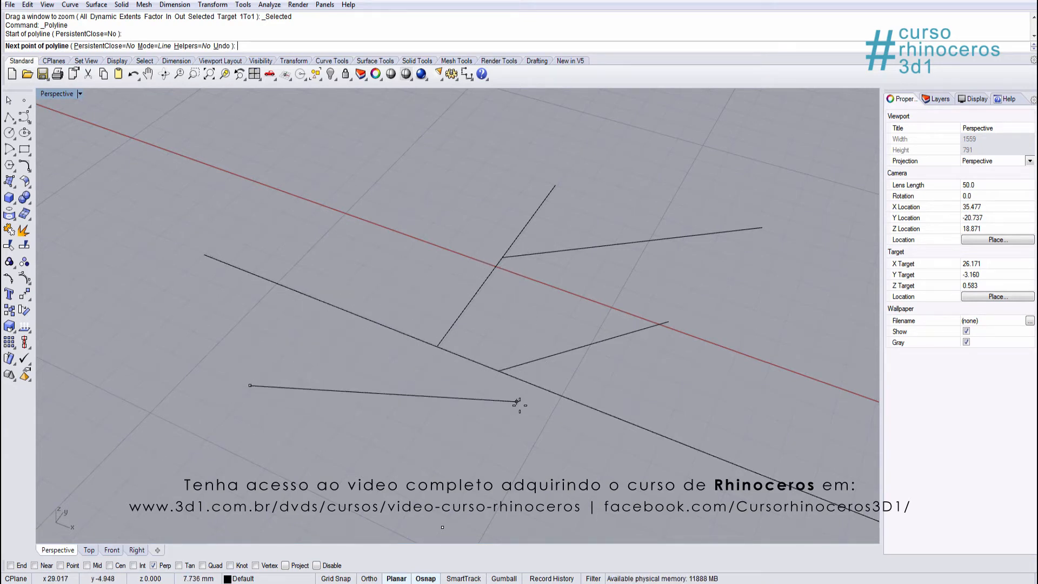
pyautogui.scroll(-5, 460, 390)
pyautogui.scroll(3, 440, 366)
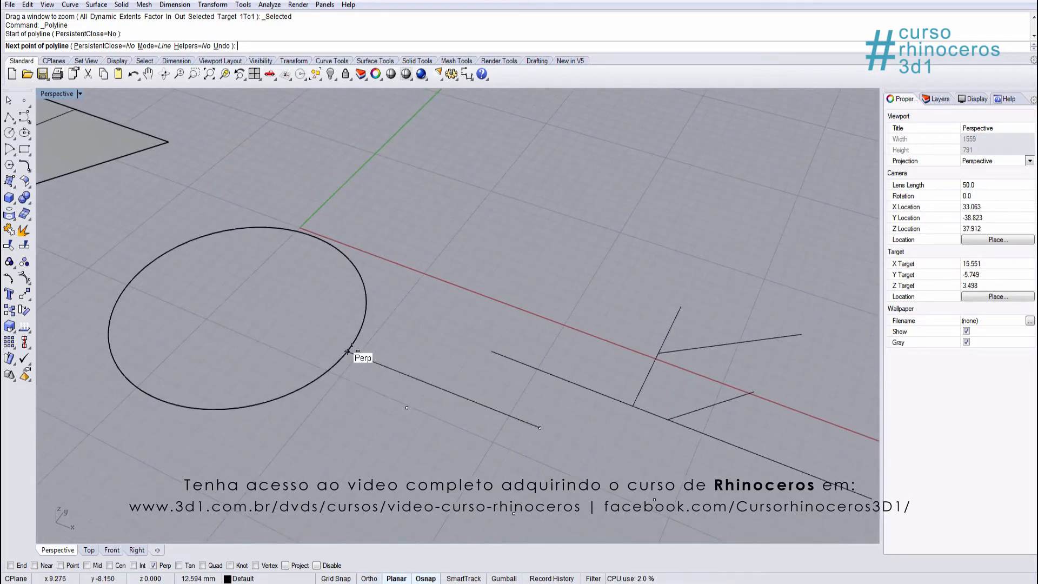
pyautogui.click(347, 352)
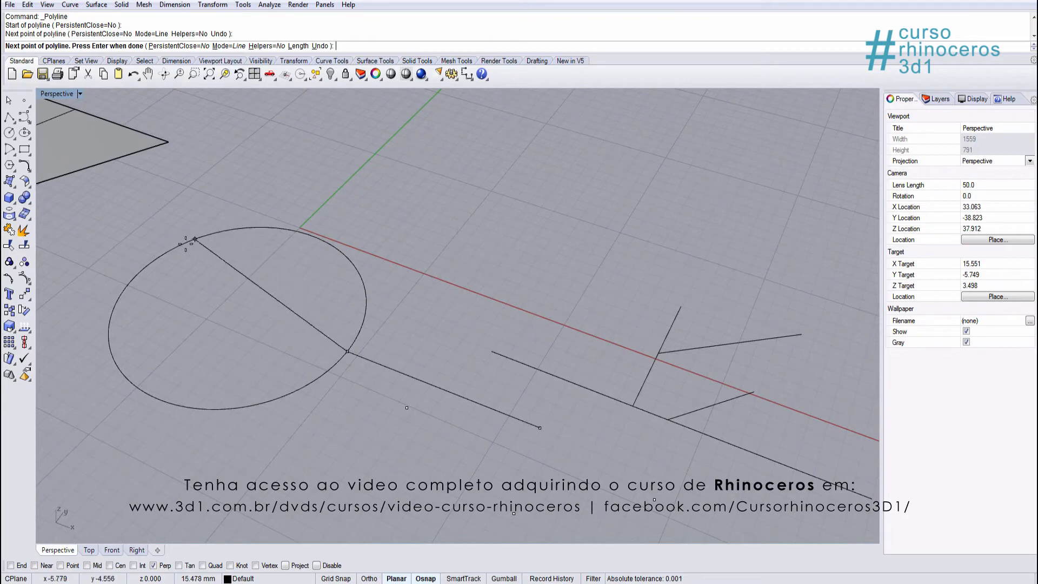
# - Extend the polyline perpendicularly across to the circle's far side and on to the surface's near edge, and finish it
pyautogui.click(152, 267)
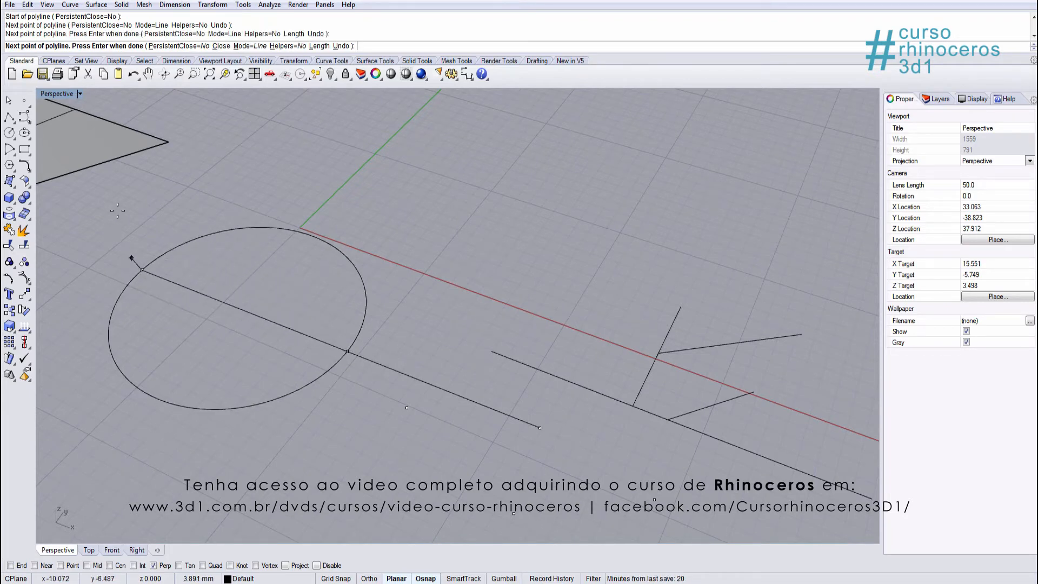
pyautogui.keyDown('shift'); pyautogui.moveTo(170, 223); pyautogui.dragTo(353, 334, button='right'); pyautogui.keyUp('shift')
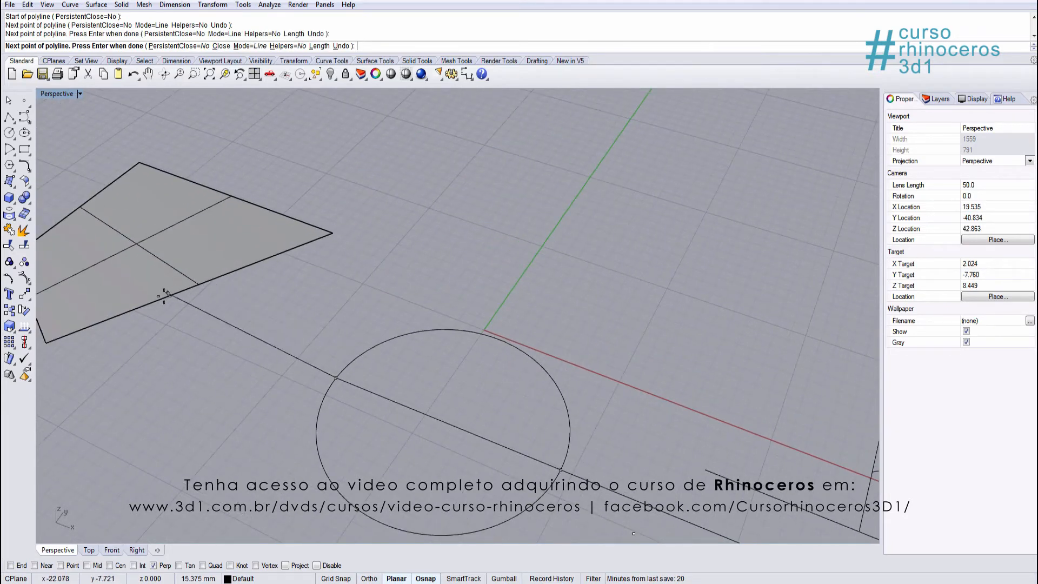
pyautogui.click(258, 262)
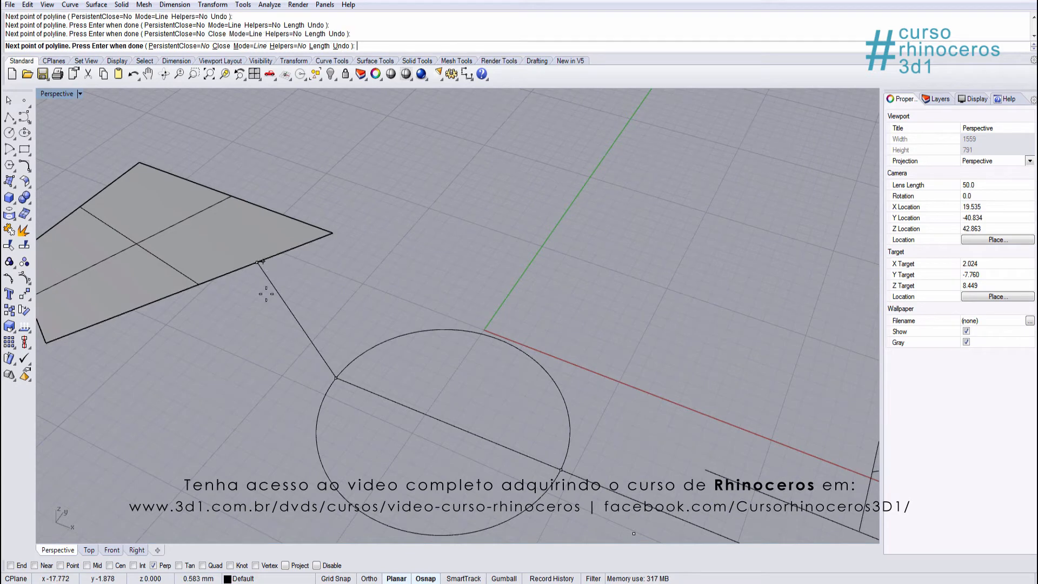
pyautogui.press('Return')
pyautogui.scroll(-5, 335, 398)
pyautogui.scroll(3, 372, 406)
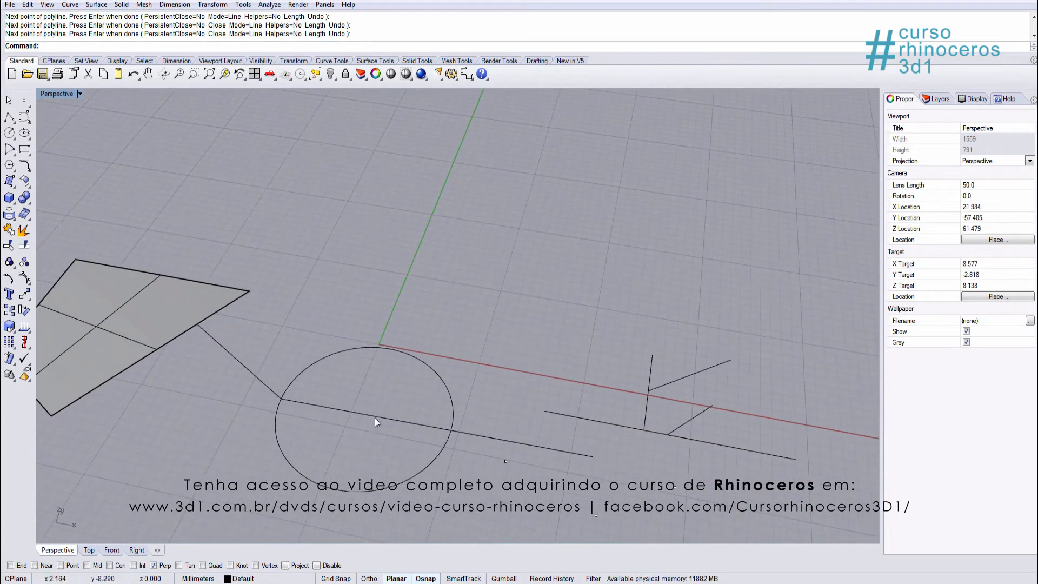
# - Delete the perpendicular polyline and make Tan the only active object snap
pyautogui.click(374, 418)
pyautogui.press('Delete')
pyautogui.rightClick(179, 566)
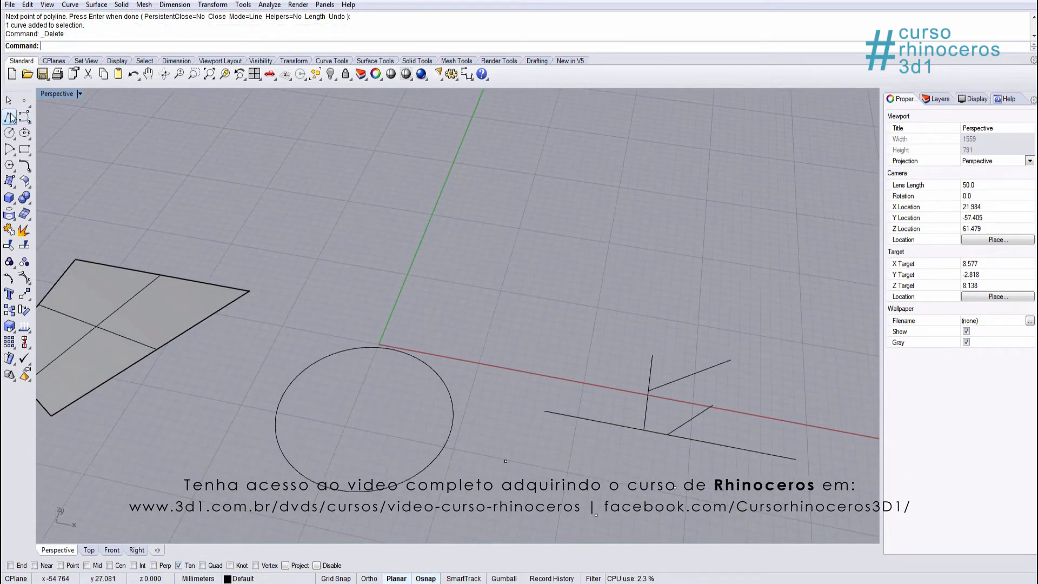
pyautogui.click(10, 117)
pyautogui.click(354, 352)
pyautogui.scroll(4, 357, 357)
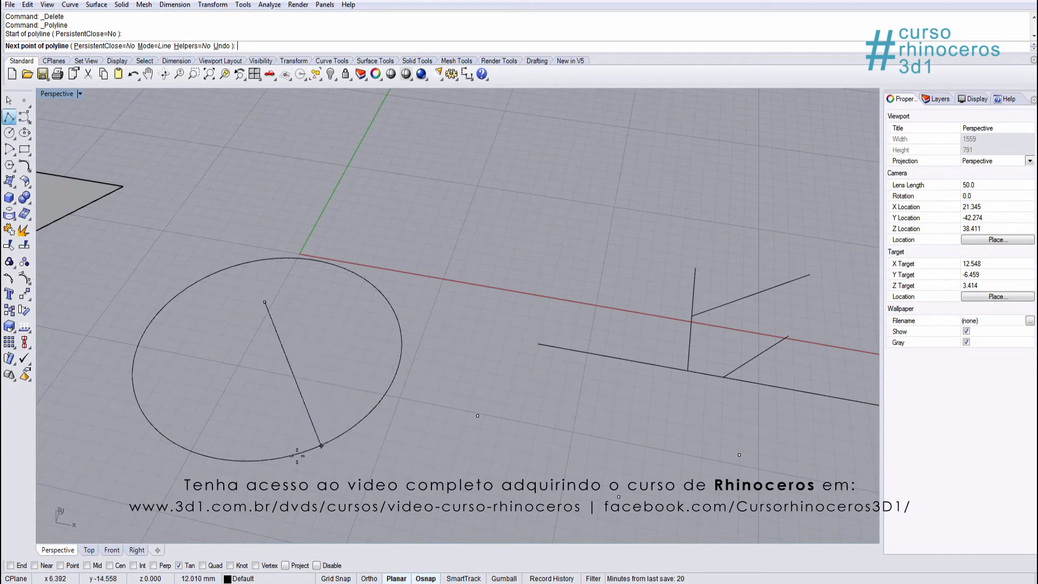
pyautogui.rightClick(439, 262)
# - Draw a polyline segment from a free point beside the red axis tangent to the circle
pyautogui.rightClick(441, 261)
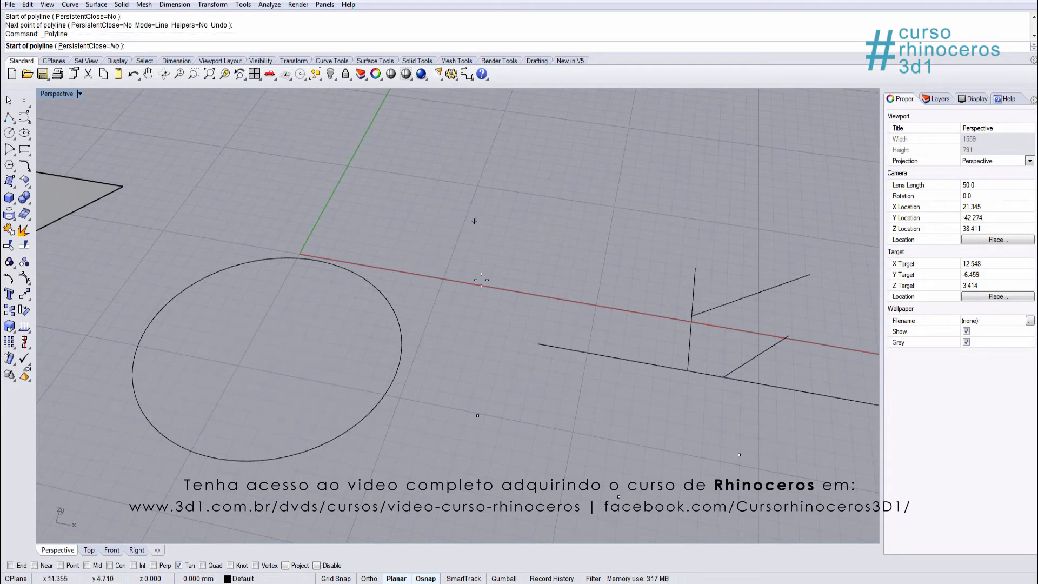
pyautogui.click(488, 291)
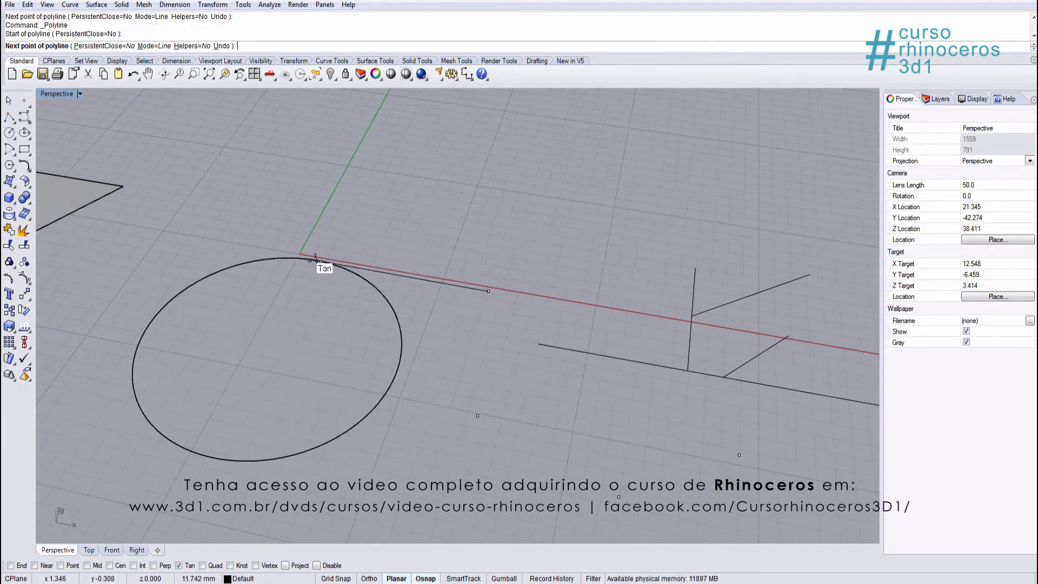
pyautogui.click(315, 260)
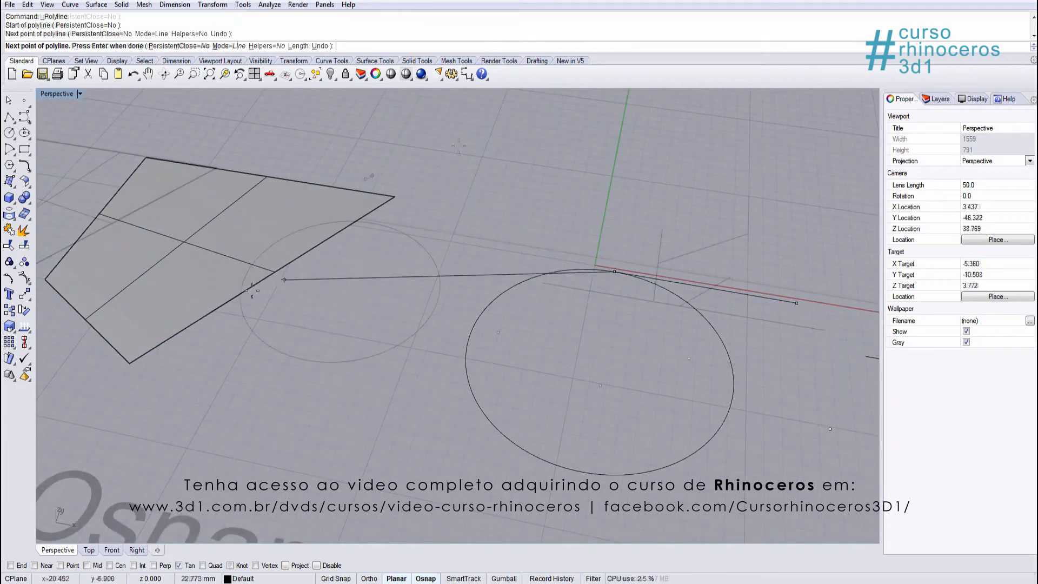
# - Complete a freehand zigzag polyline of four segments in the empty area between the circle and the short lines
pyautogui.click(498, 196)
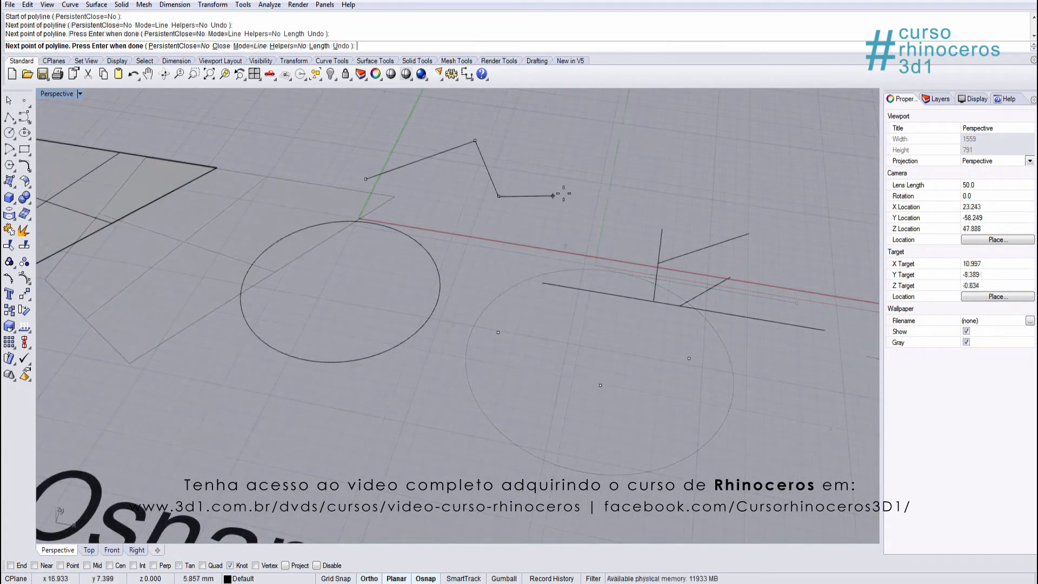
pyautogui.keyDown('shift'); pyautogui.moveTo(561, 194); pyautogui.dragTo(471, 278, button='right'); pyautogui.keyUp('shift')
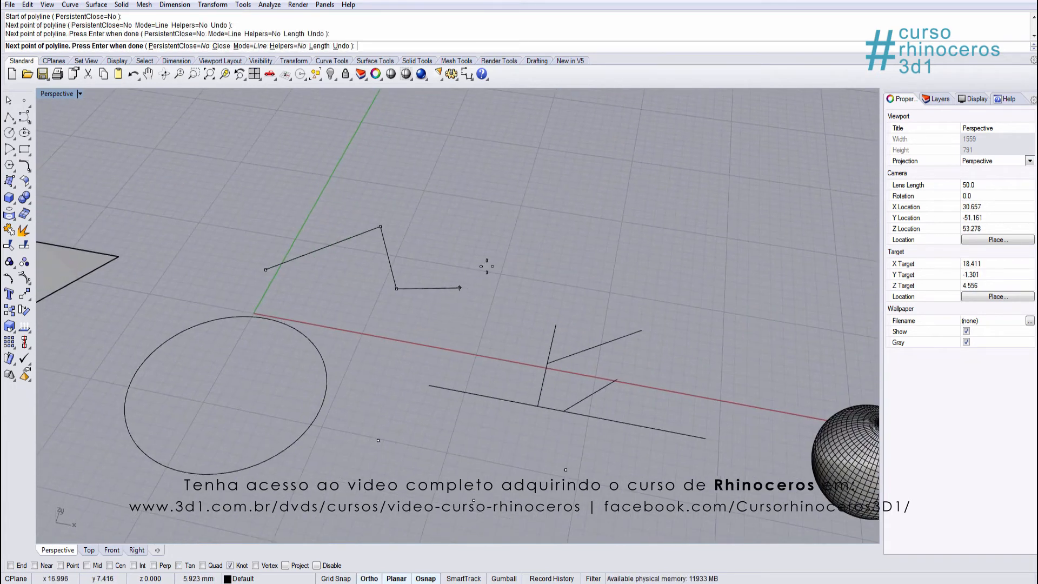
pyautogui.click(488, 265)
pyautogui.click(493, 294)
pyautogui.rightClick(494, 293)
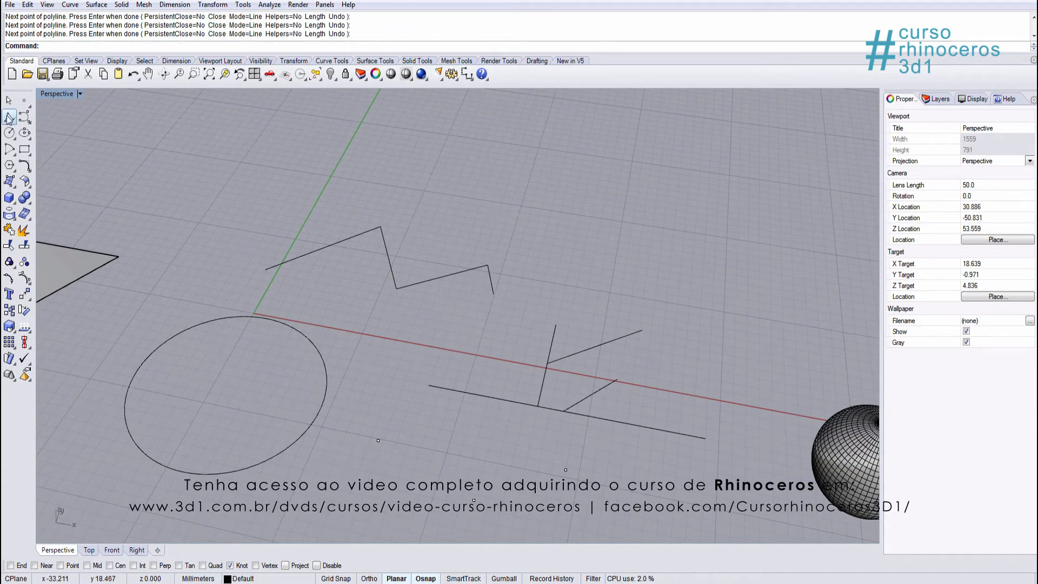
# - Test the Knot snap with a new polyline on the zigzag, cancel it and delete the zigzag
pyautogui.click(9, 118)
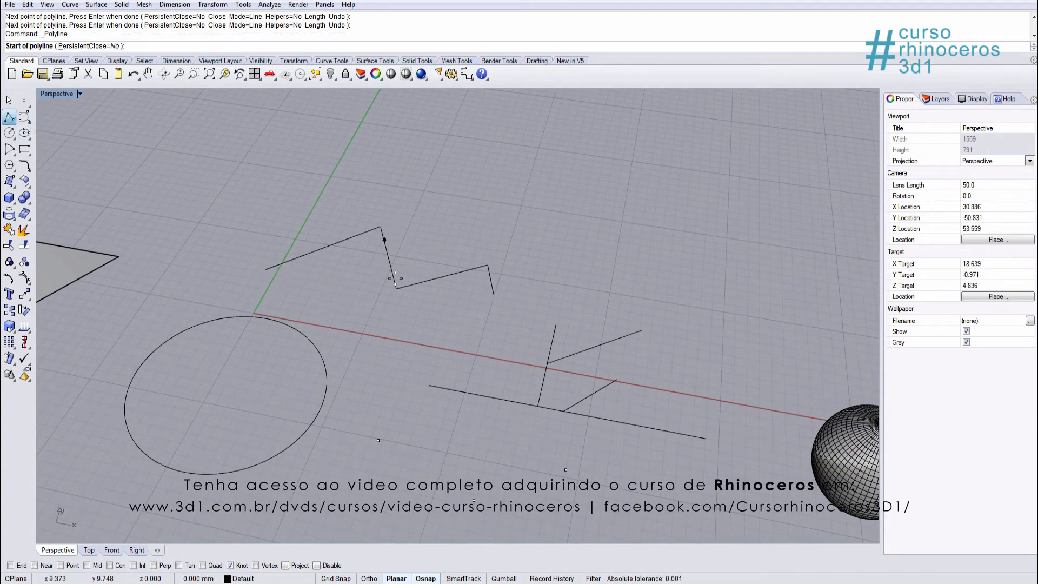
pyautogui.press('Escape')
pyautogui.click(470, 272)
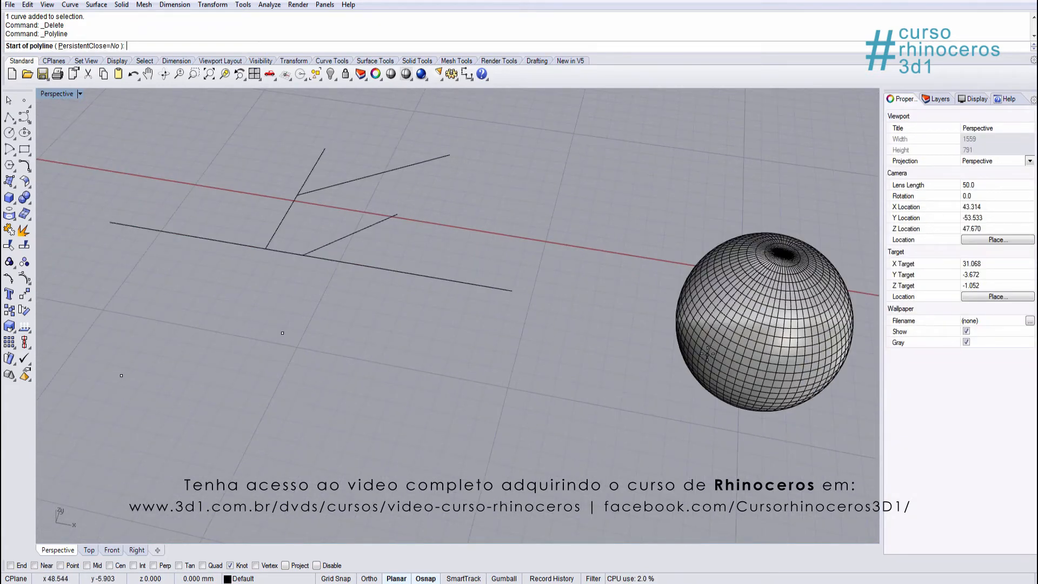
# - Draw a three-segment polyline across the mesh sphere through its mesh vertices using the Vertex snap
pyautogui.scroll(3, 695, 302)
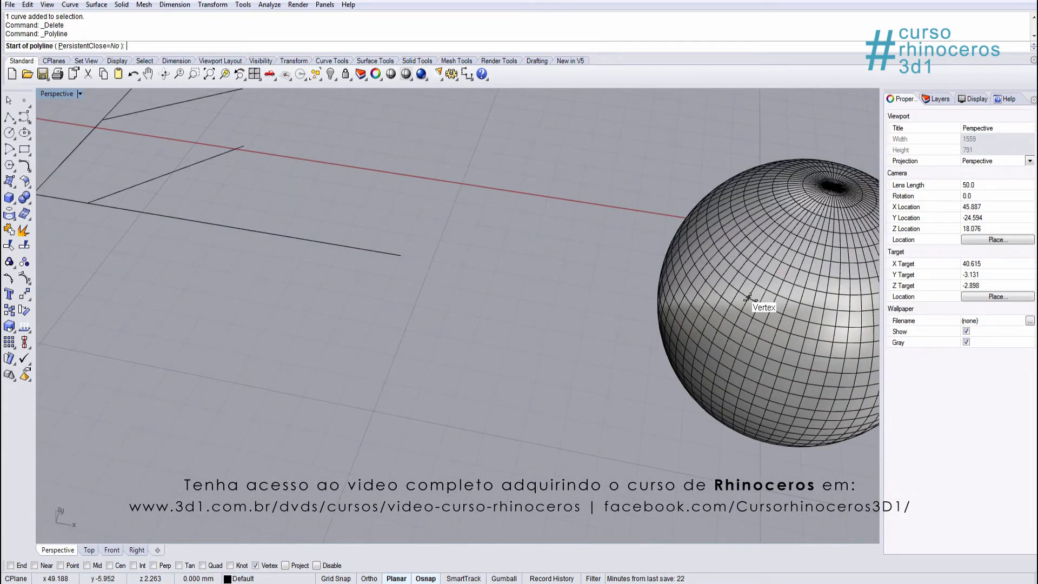
pyautogui.keyDown('shift'); pyautogui.moveTo(764, 329); pyautogui.dragTo(630, 327, button='right'); pyautogui.keyUp('shift')
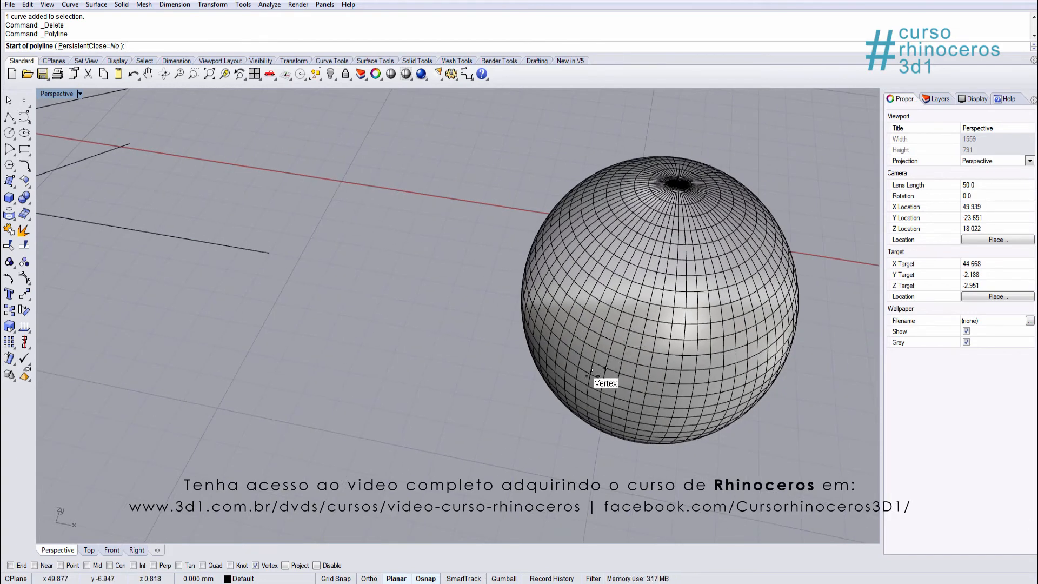
pyautogui.click(630, 402)
pyautogui.click(670, 339)
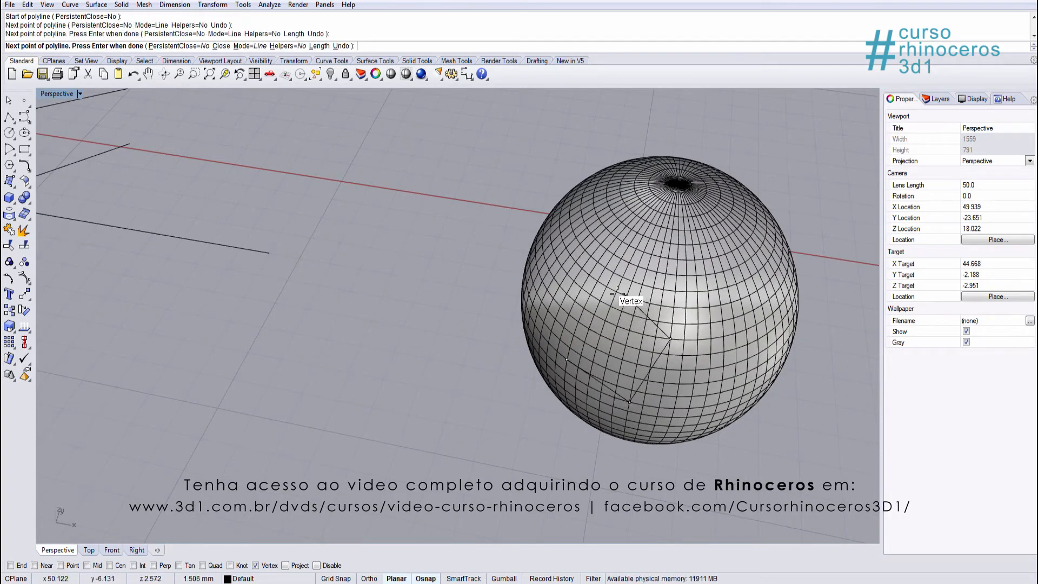
pyautogui.click(626, 297)
pyautogui.press('Return')
# - Delete the polyline on the mesh sphere and turn on the Project snap option
pyautogui.moveTo(367, 234); pyautogui.dragTo(758, 487)
pyautogui.moveTo(664, 385); pyautogui.dragTo(624, 376, button='right')
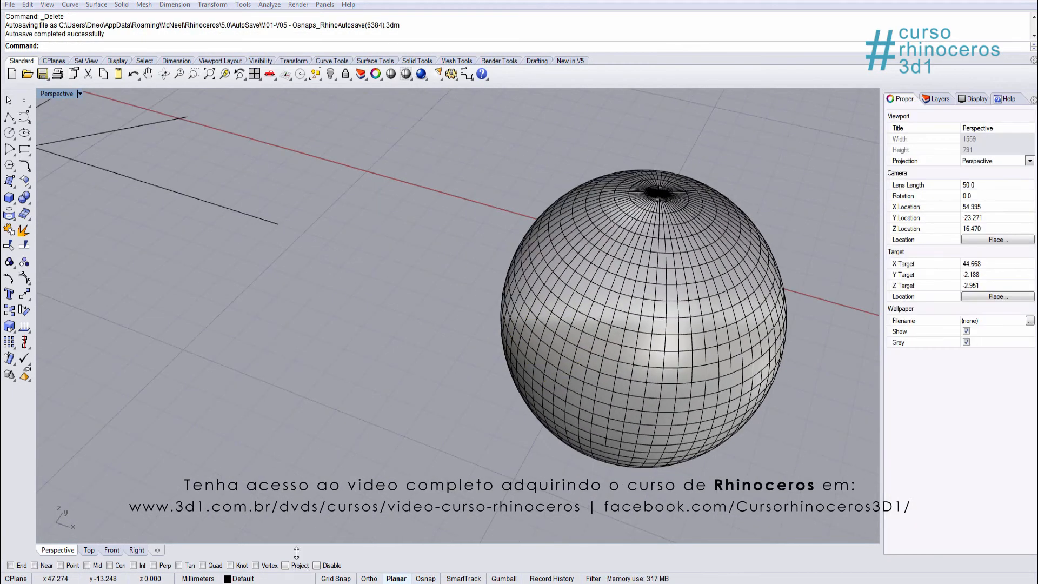
pyautogui.moveTo(321, 460); pyautogui.dragTo(362, 452, button='right')
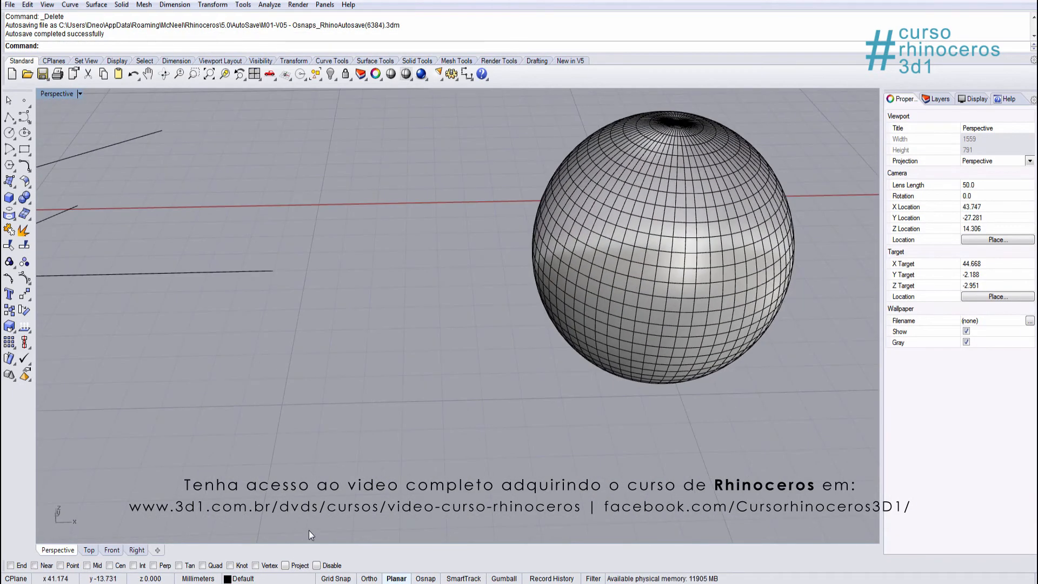
pyautogui.click(300, 565)
# - Replace the Project option with the End snap and start a polyline at the cube's top corner facing the surface
pyautogui.scroll(-5, 281, 374)
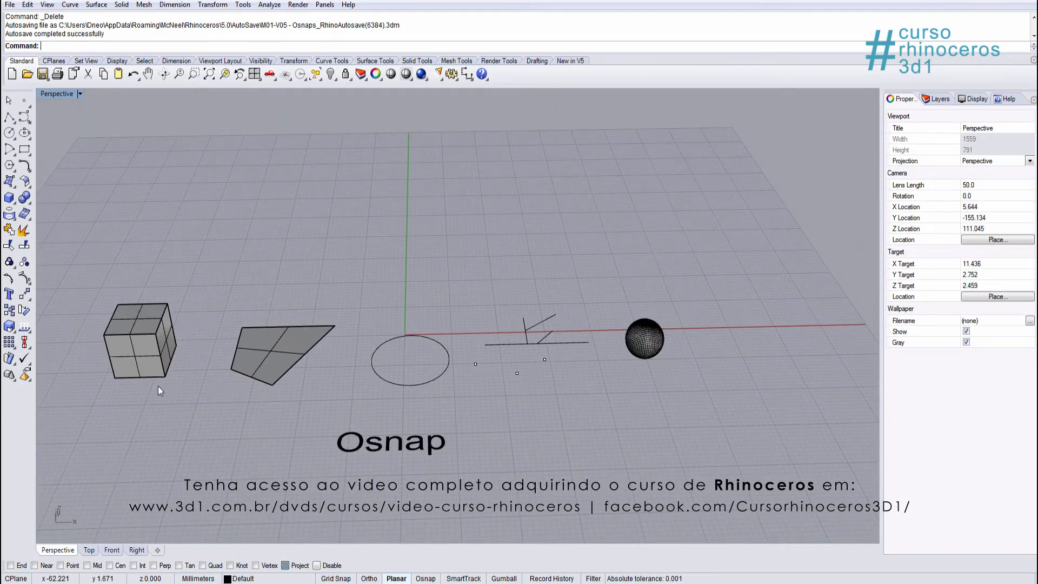
pyautogui.keyDown('shift'); pyautogui.moveTo(160, 390); pyautogui.dragTo(291, 307, button='right'); pyautogui.keyUp('shift')
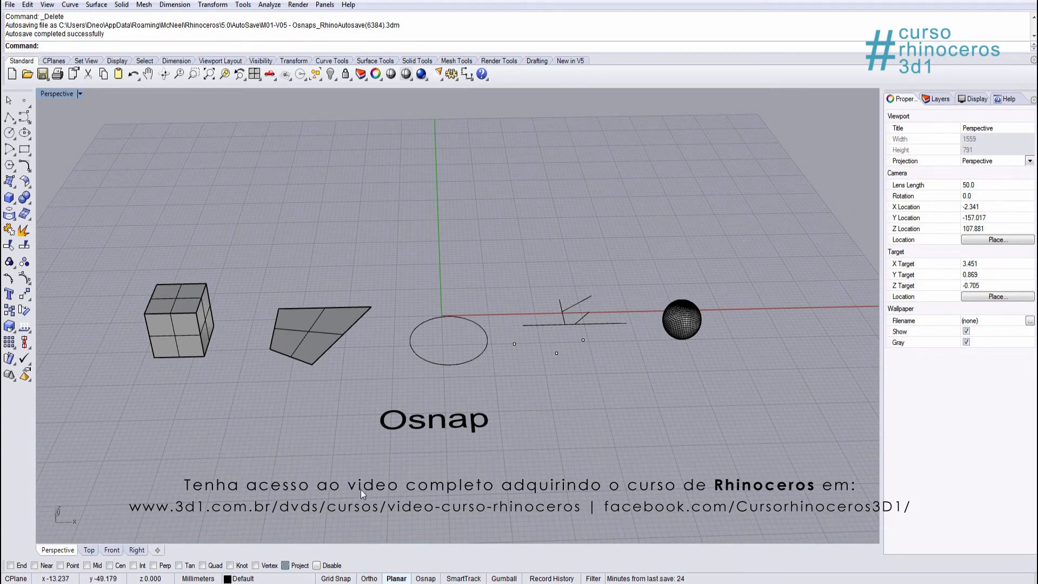
pyautogui.moveTo(296, 271); pyautogui.dragTo(211, 417, button='right')
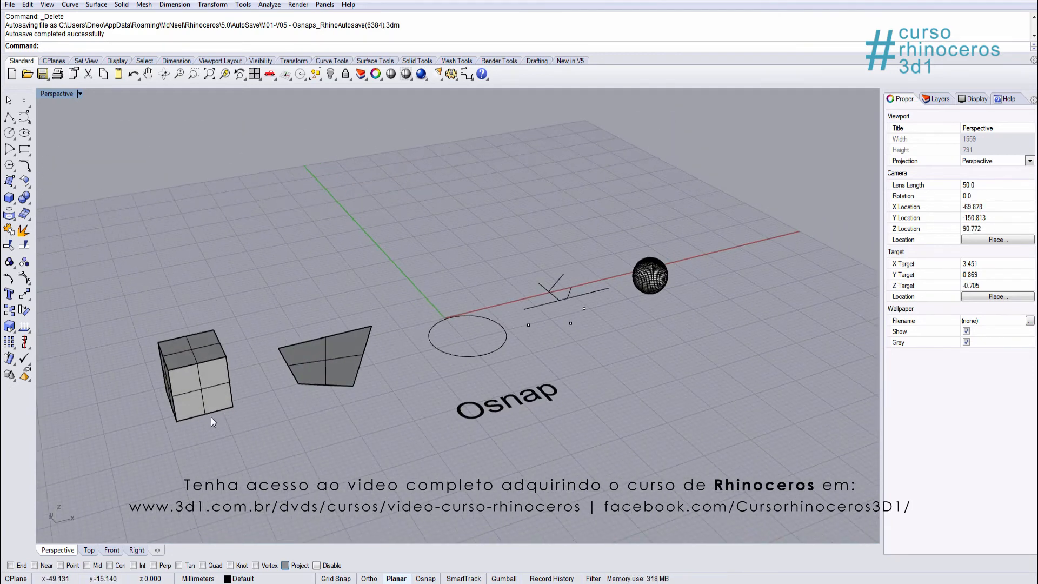
pyautogui.click(9, 117)
pyautogui.scroll(5, 173, 308)
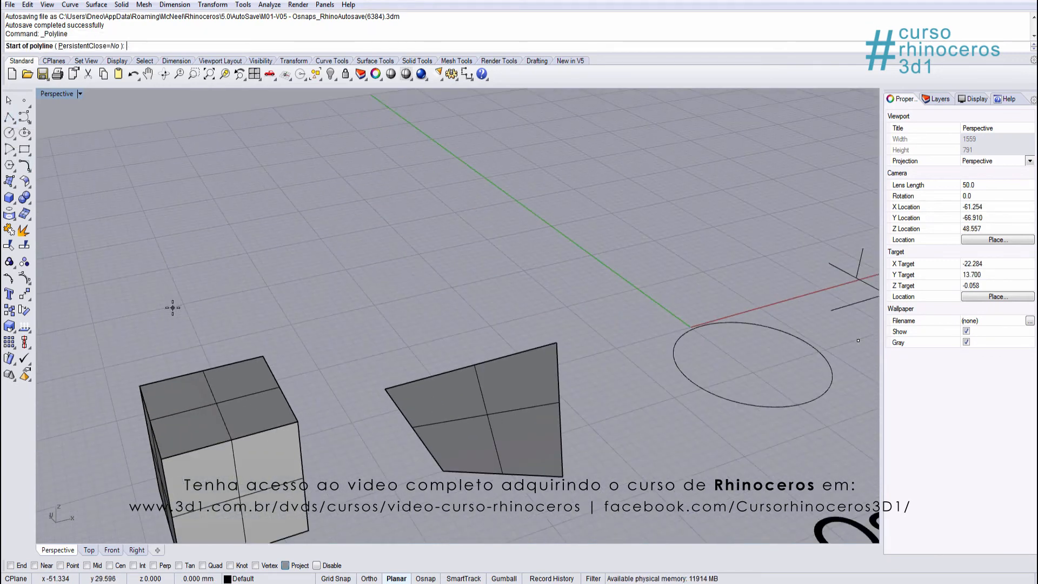
pyautogui.scroll(5, 195, 309)
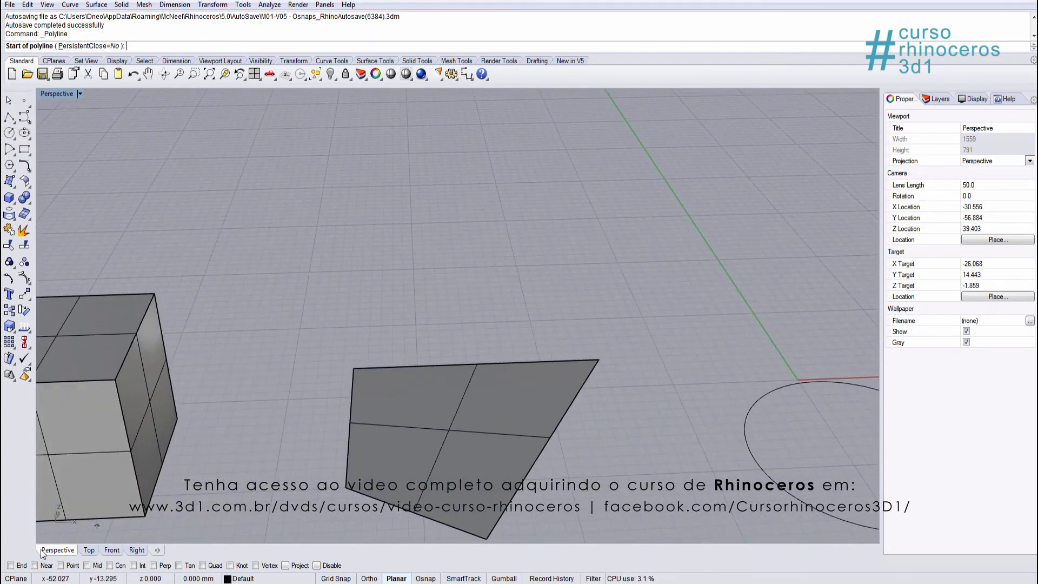
pyautogui.click(21, 566)
pyautogui.scroll(5, 301, 383)
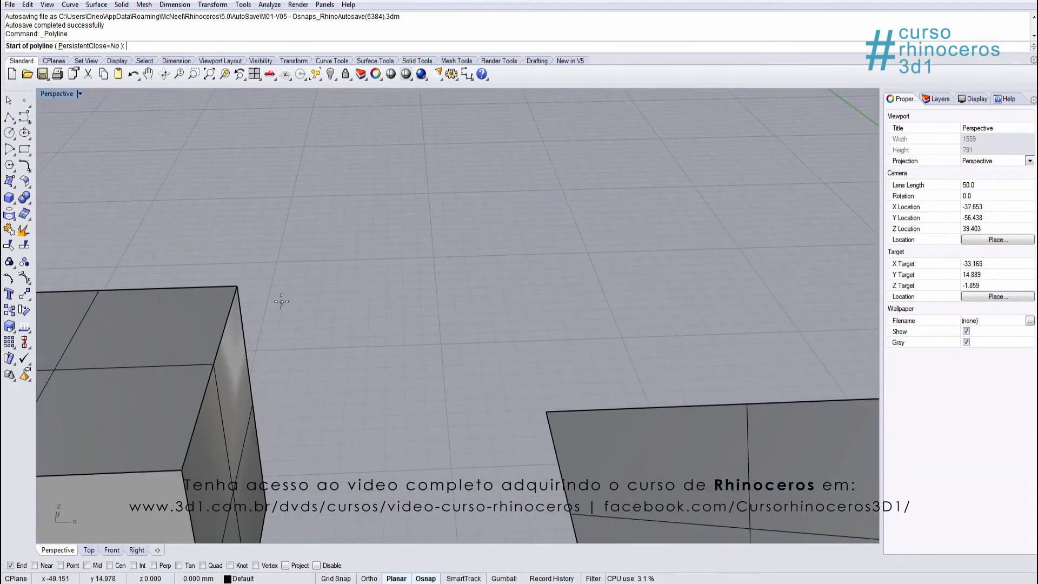
pyautogui.click(239, 287)
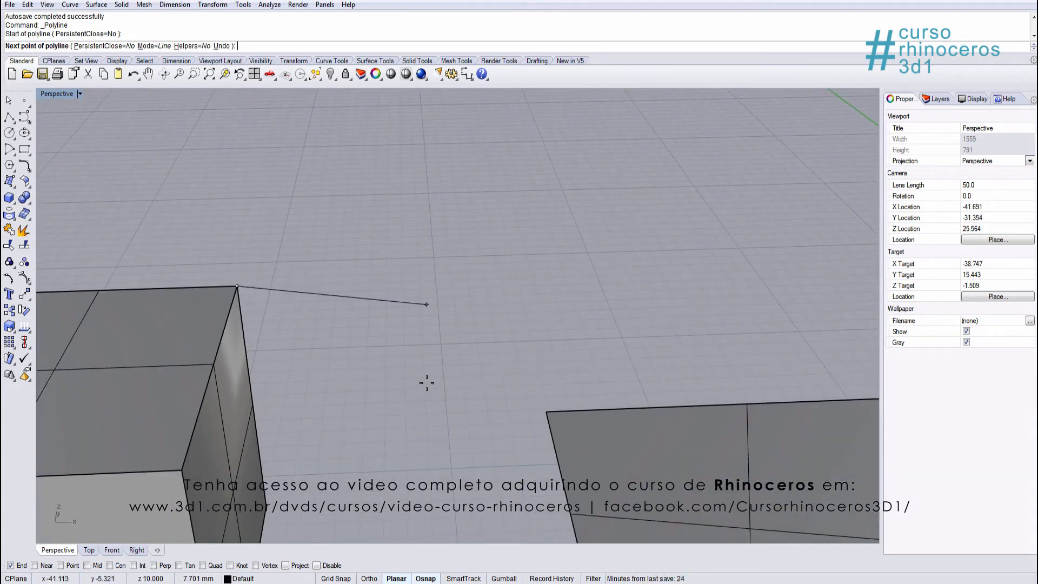
# - Turn on Ortho, add two polyline segments in the space between the cube and the surface, and finish the polyline
pyautogui.click(368, 579)
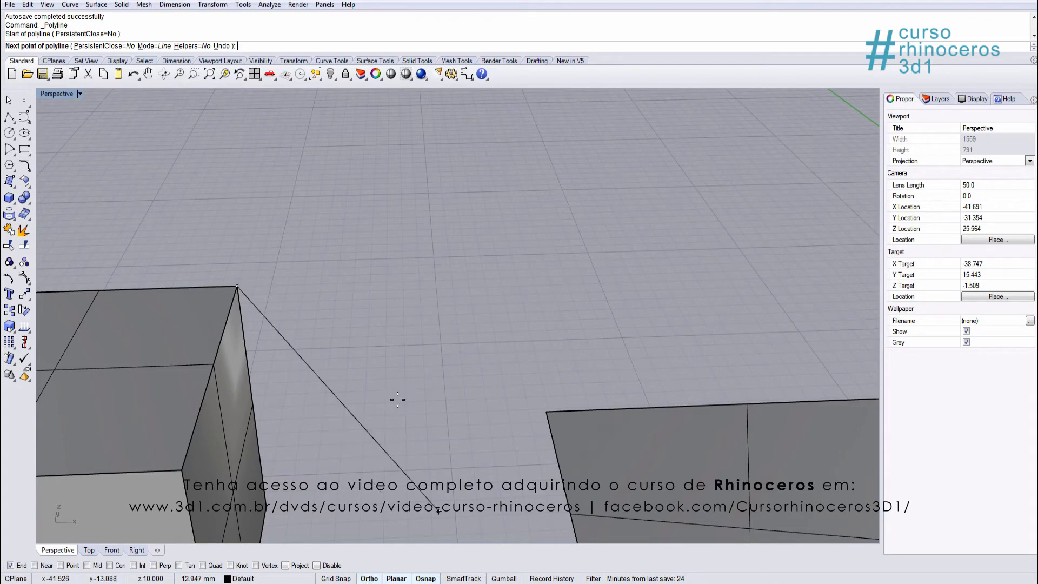
pyautogui.click(442, 280)
pyautogui.click(441, 376)
pyautogui.moveTo(440, 383); pyautogui.dragTo(392, 325, button='right')
pyautogui.rightClick(324, 353)
pyautogui.scroll(-4, 352, 346)
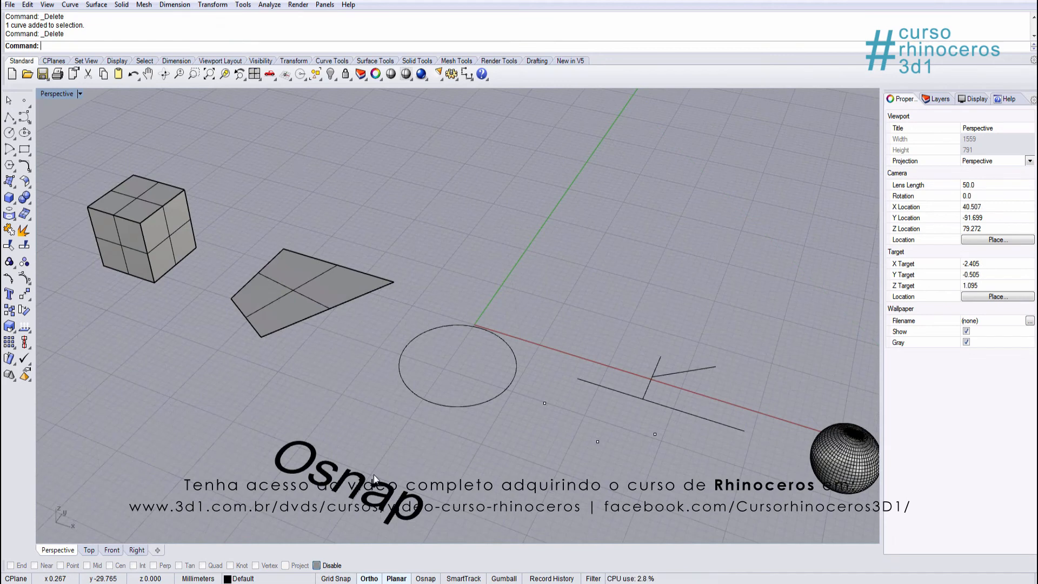
# - With all object snaps disabled, draw two free polyline segments from just inside the circle to beside it
pyautogui.click(9, 118)
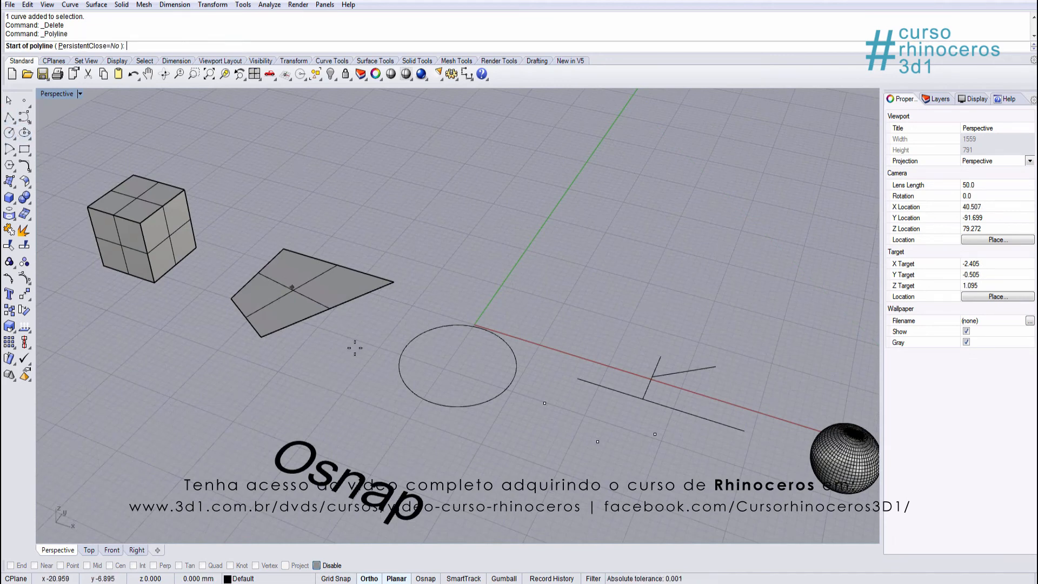
pyautogui.scroll(3, 408, 415)
pyautogui.click(456, 381)
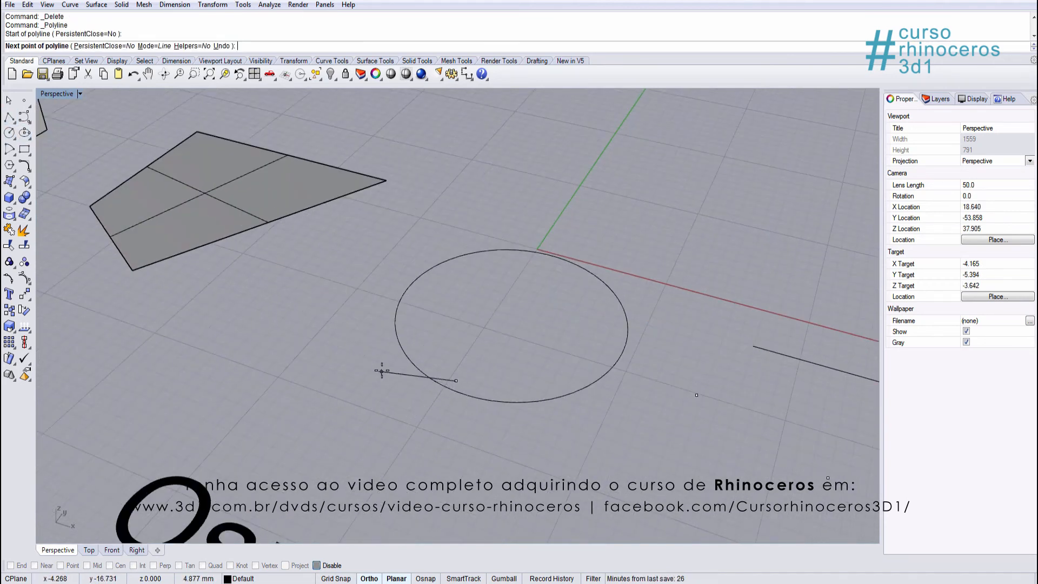
pyautogui.click(382, 372)
pyautogui.click(380, 299)
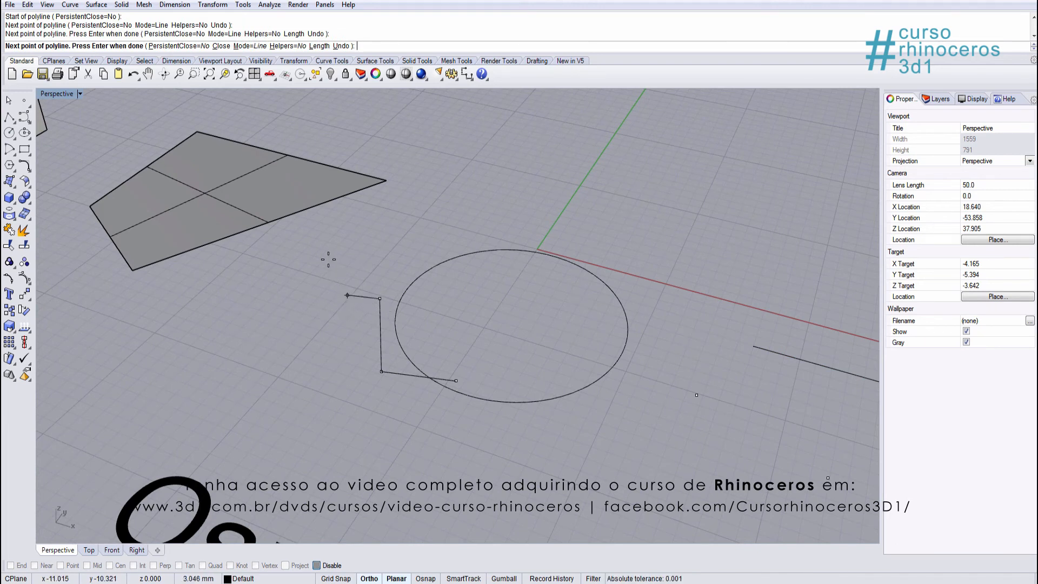
# - Re-enable object snaps with End active and extend the polyline to the surface corner nearest the circle
pyautogui.click(317, 566)
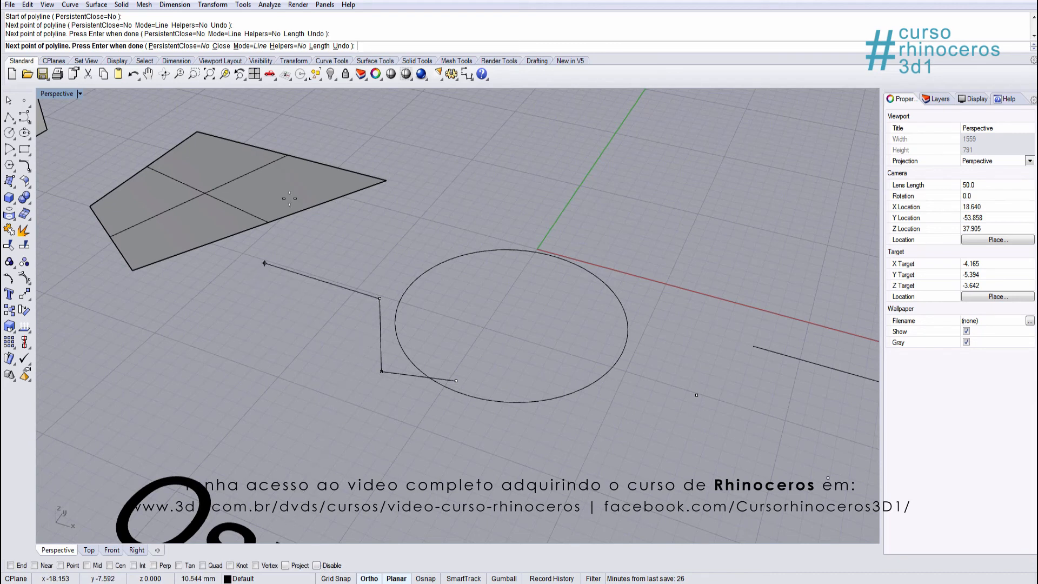
pyautogui.click(21, 565)
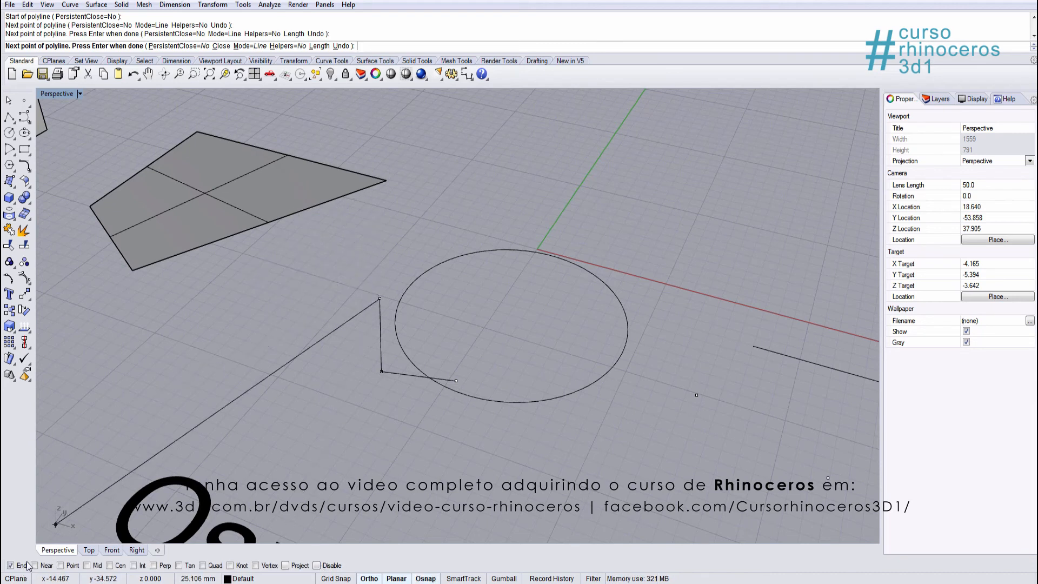
pyautogui.click(387, 181)
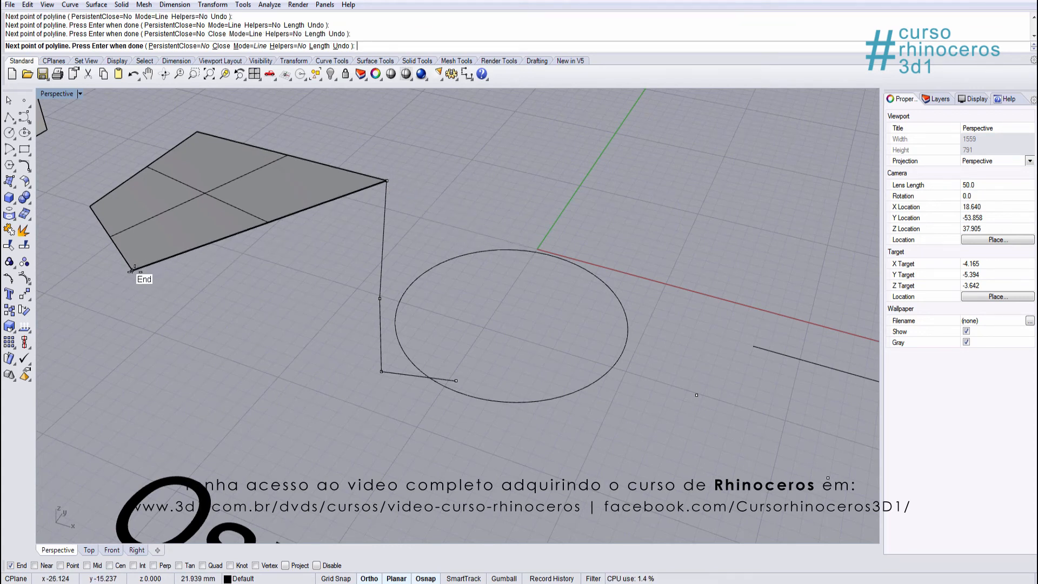
# - Disable all object snaps again and place two free polyline points near the surface's two far corners
pyautogui.click(317, 565)
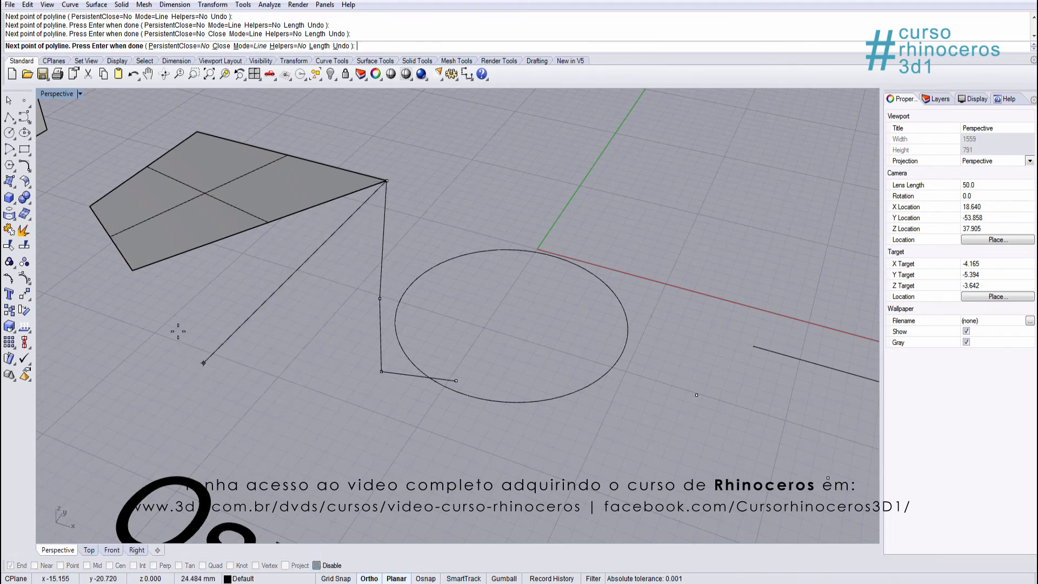
pyautogui.click(112, 278)
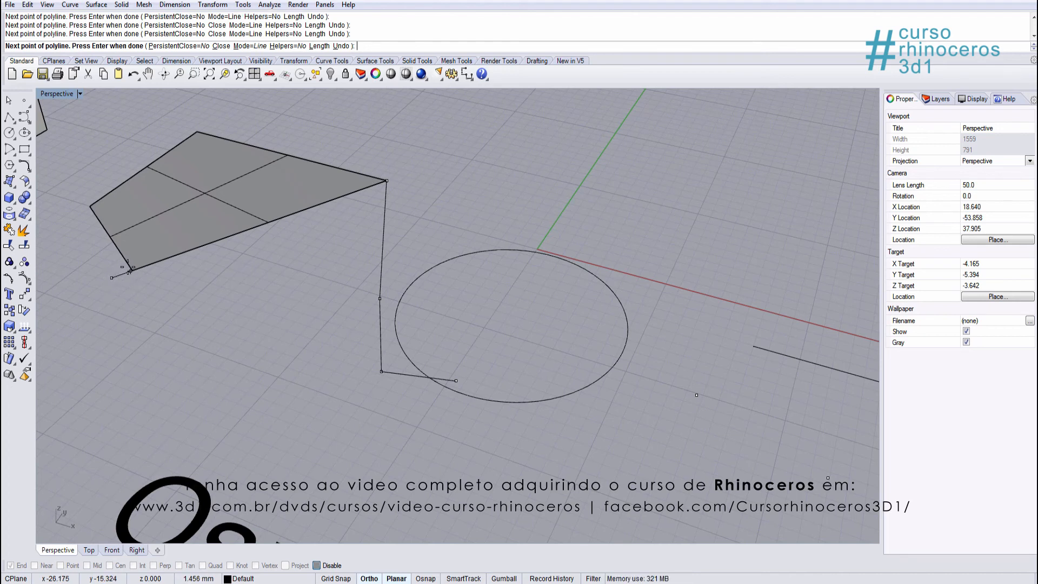
pyautogui.click(105, 204)
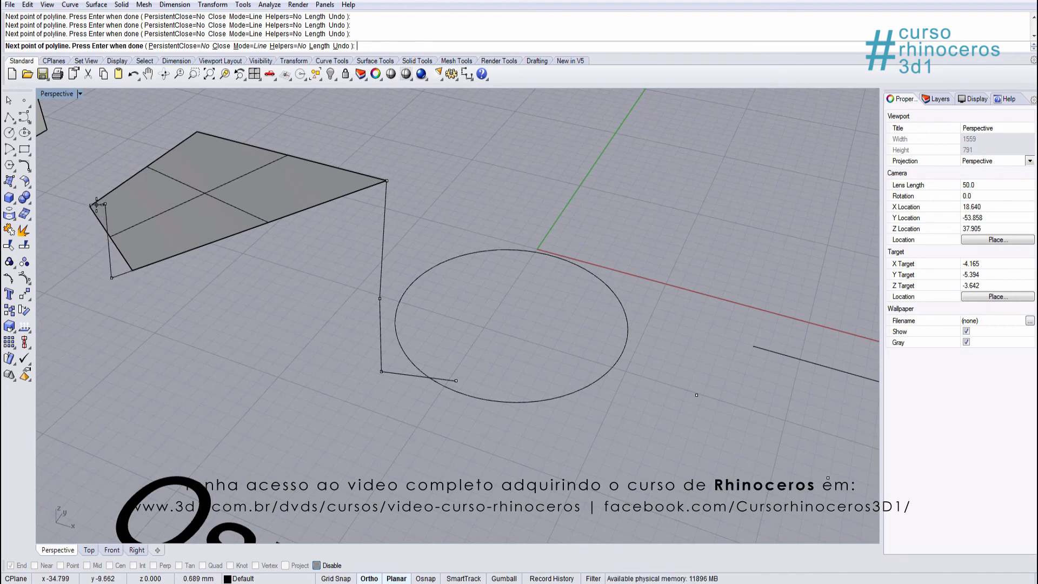
# - Re-enable the object snaps, snap the polyline's last point to the surface's leftmost corner and finish it
pyautogui.click(318, 566)
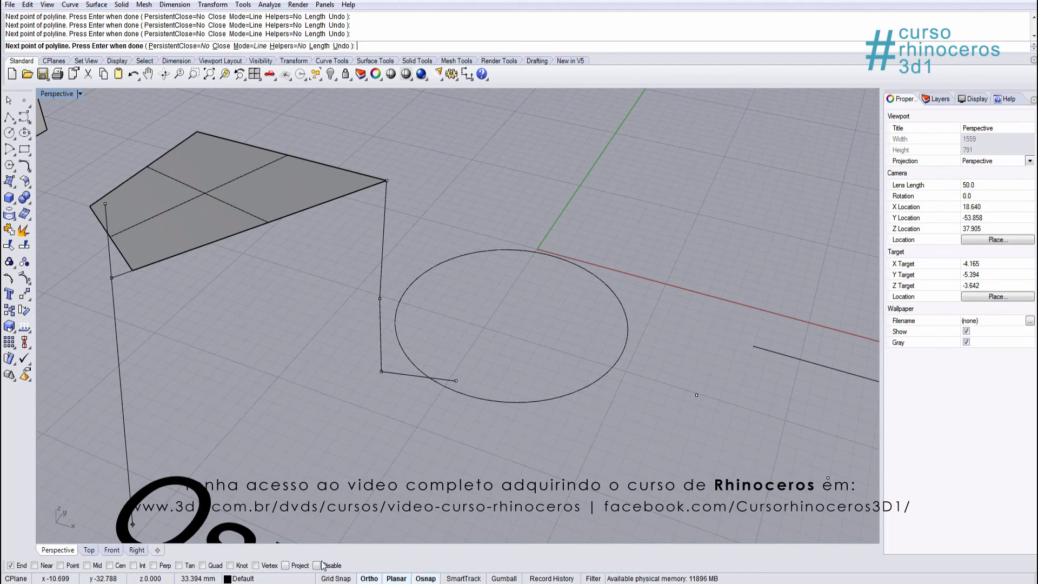
pyautogui.click(93, 201)
pyautogui.moveTo(167, 292); pyautogui.dragTo(168, 287, button='right')
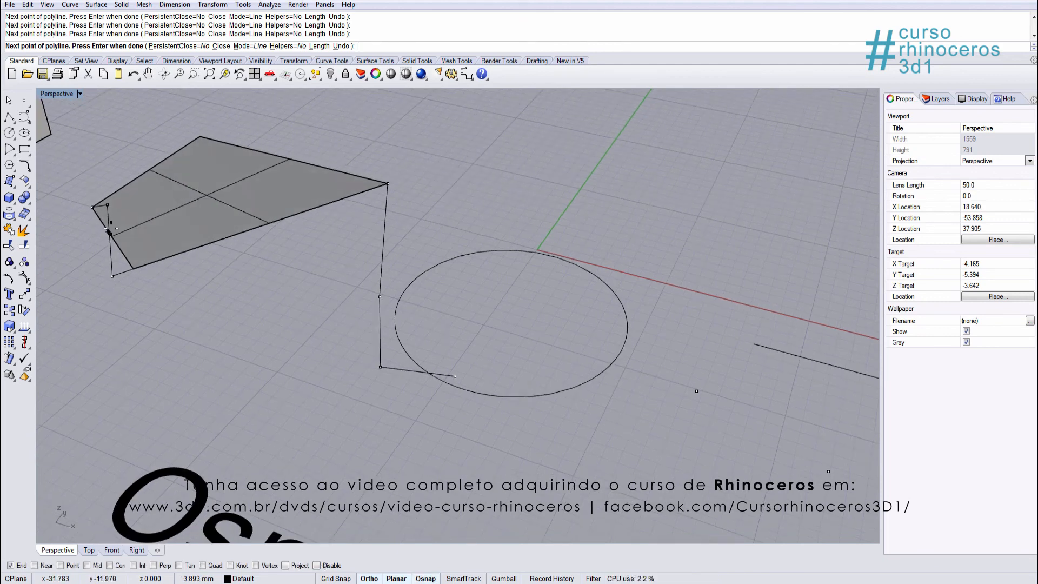
pyautogui.rightClick(216, 307)
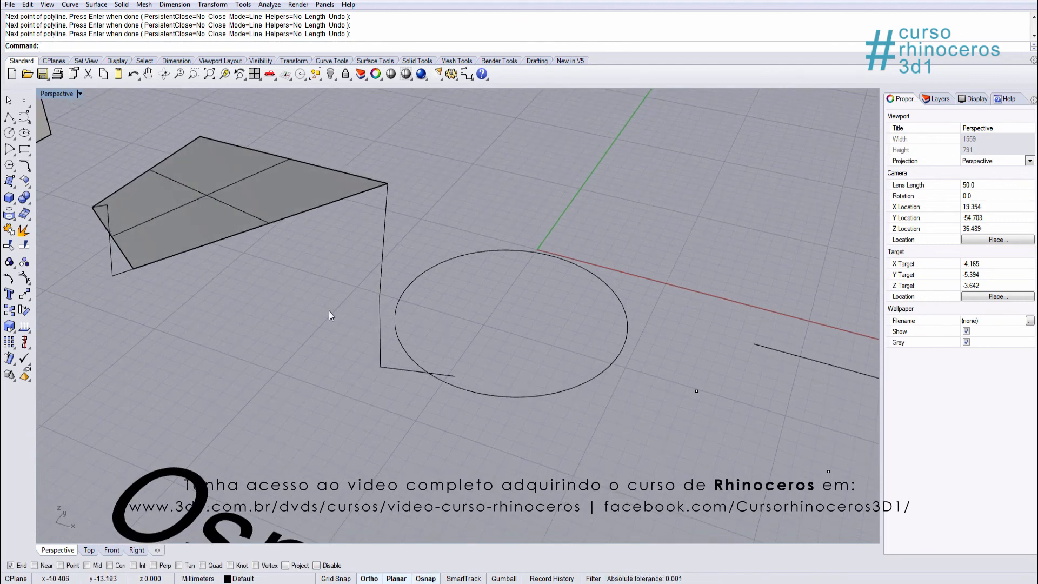